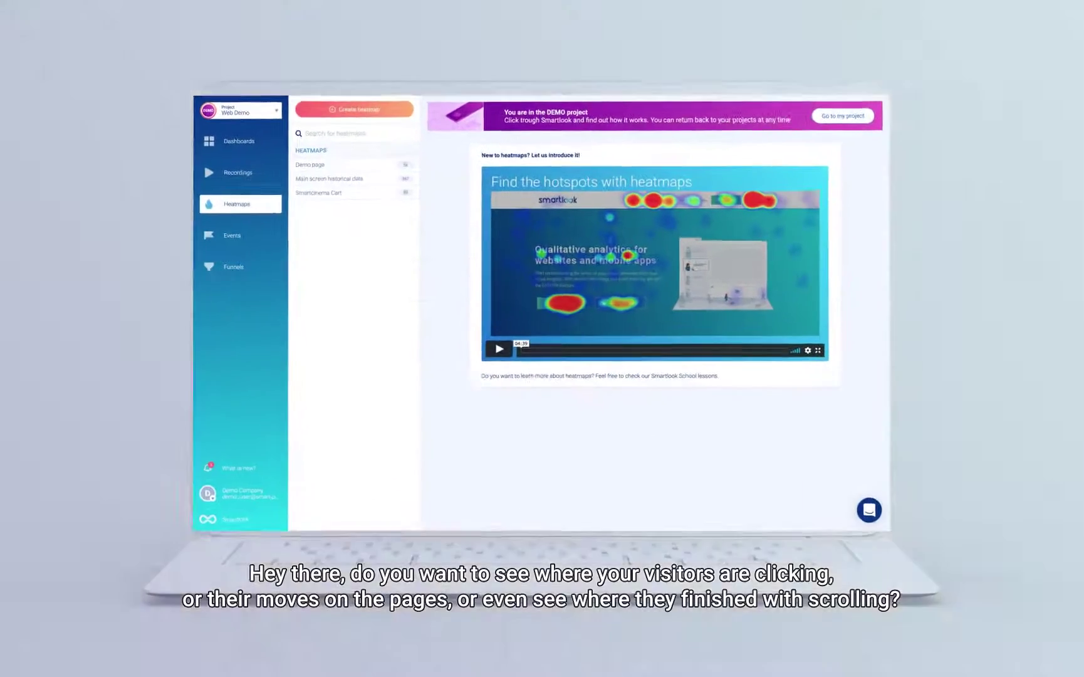
# Open the Smartcinema Cart click heatmap (83 views, 128 clicks) and scroll through the page
pyautogui.click(318, 192)
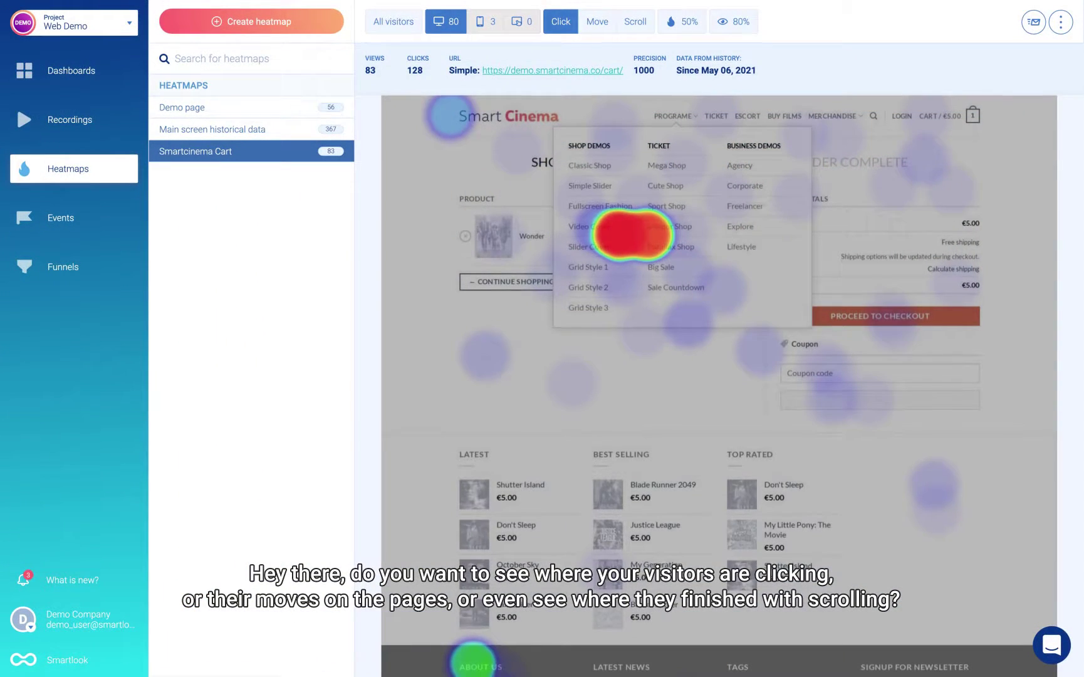
pyautogui.scroll(-3, 718, 376)
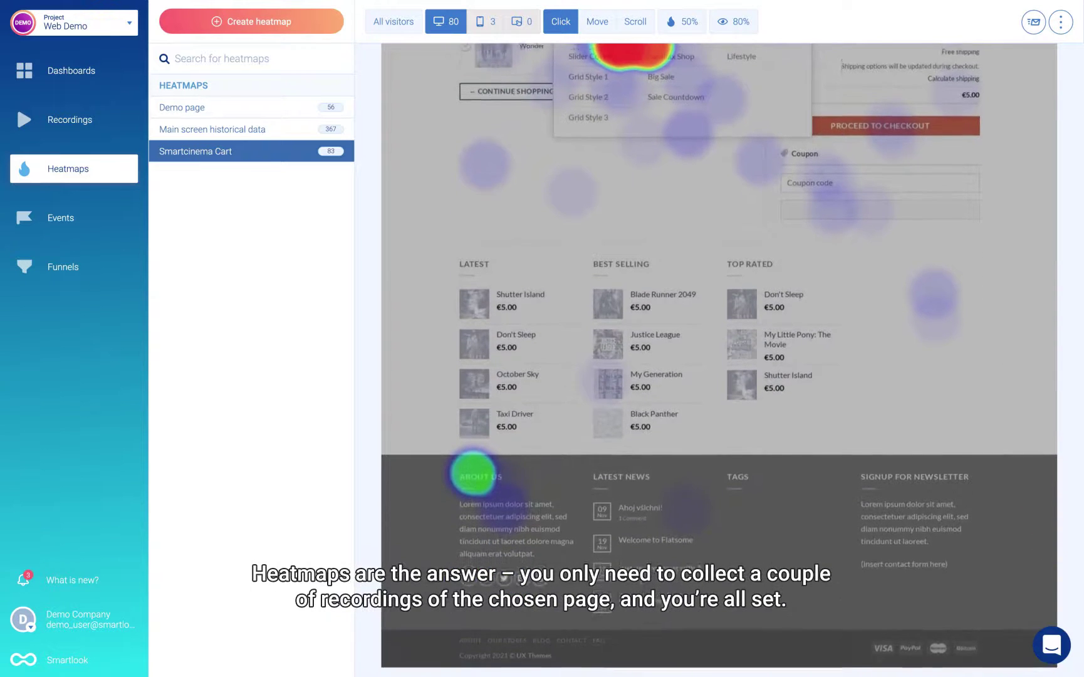
pyautogui.scroll(3, 719, 357)
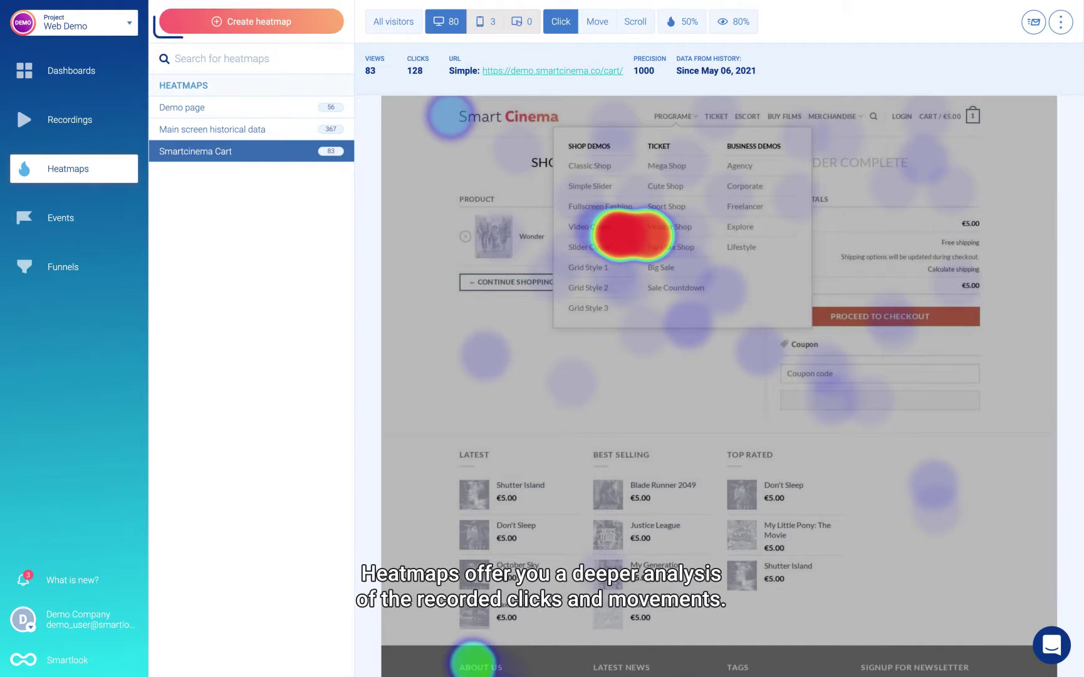
pyautogui.click(253, 22)
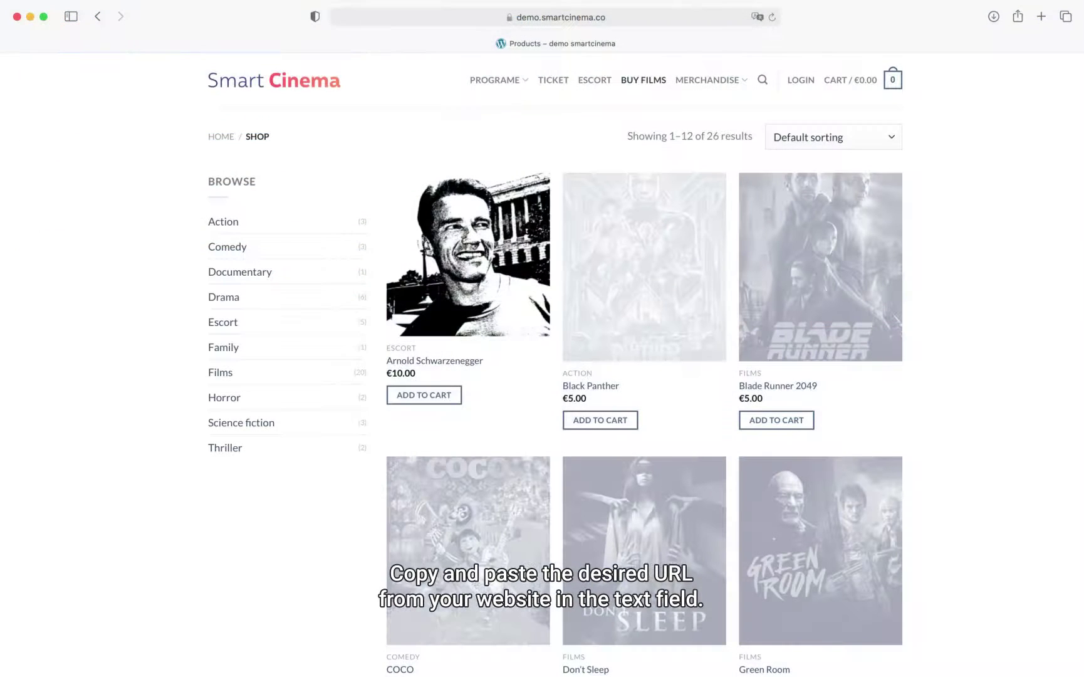
pyautogui.click(569, 18)
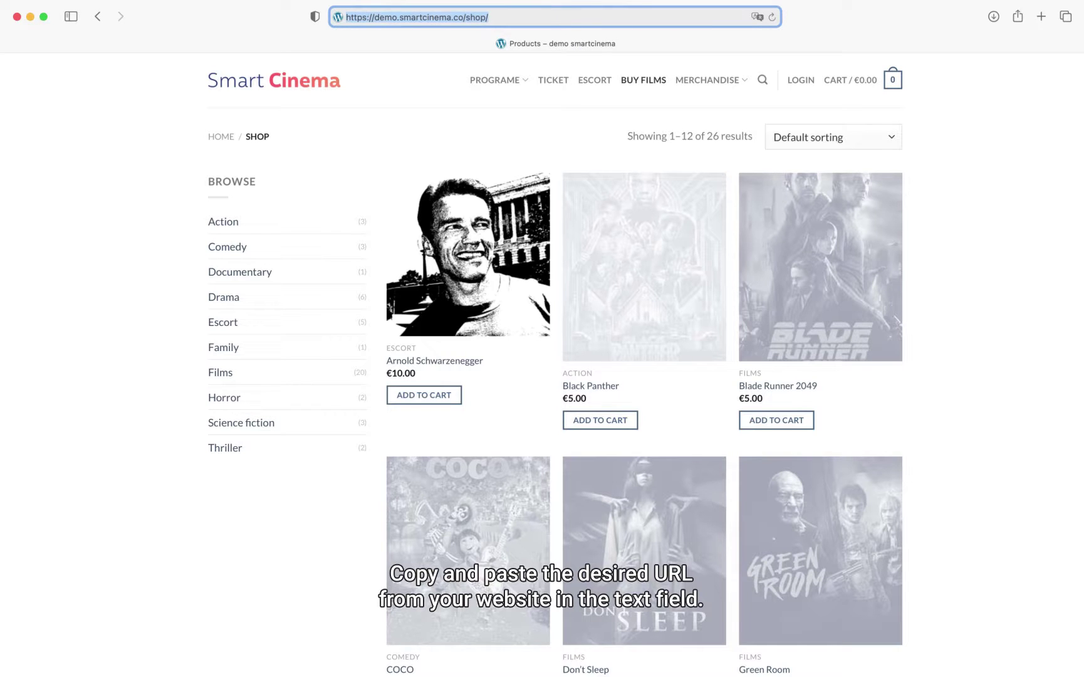
pyautogui.rightClick(564, 21)
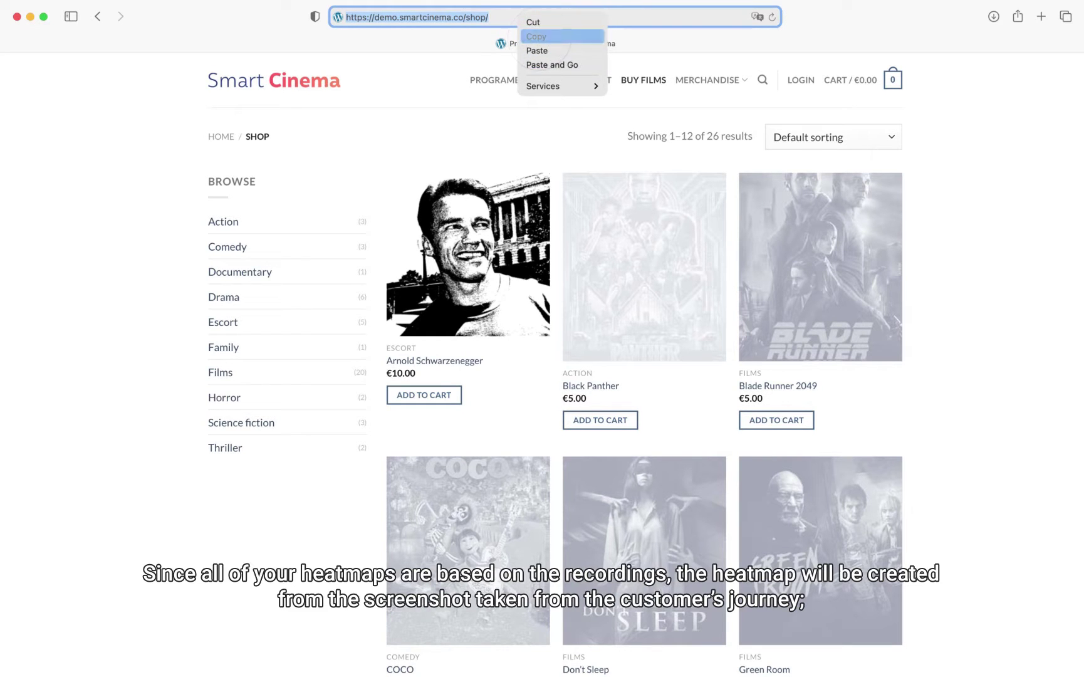
# Copy the shop address and paste it into the Create heatmap URL field
pyautogui.click(545, 37)
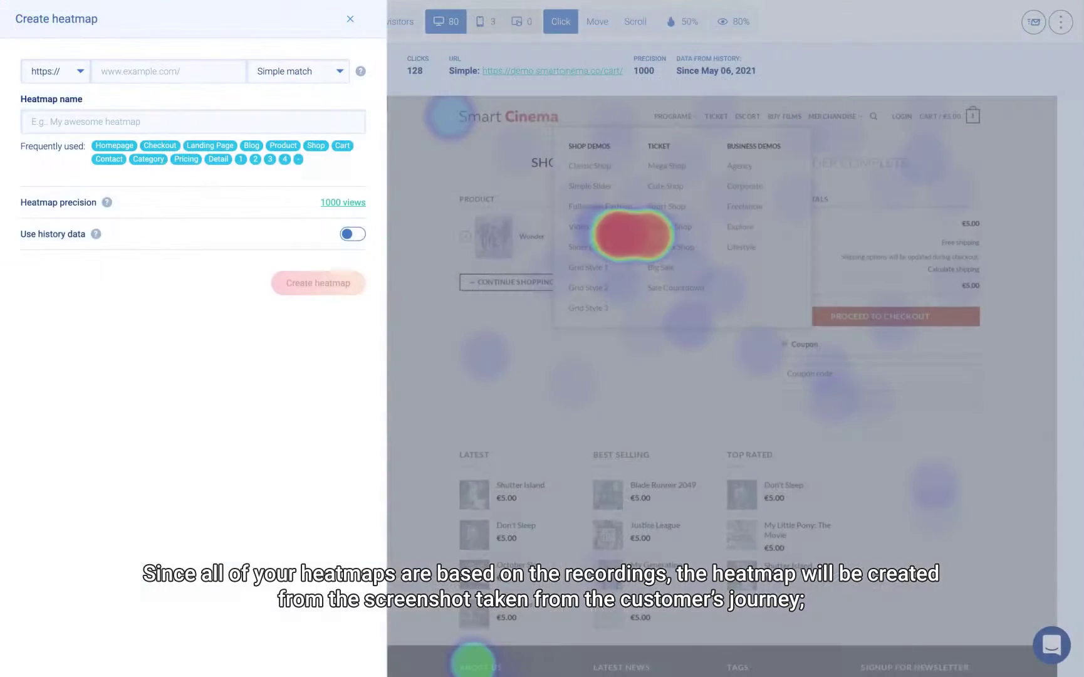
pyautogui.click(150, 71)
pyautogui.press('super+v')
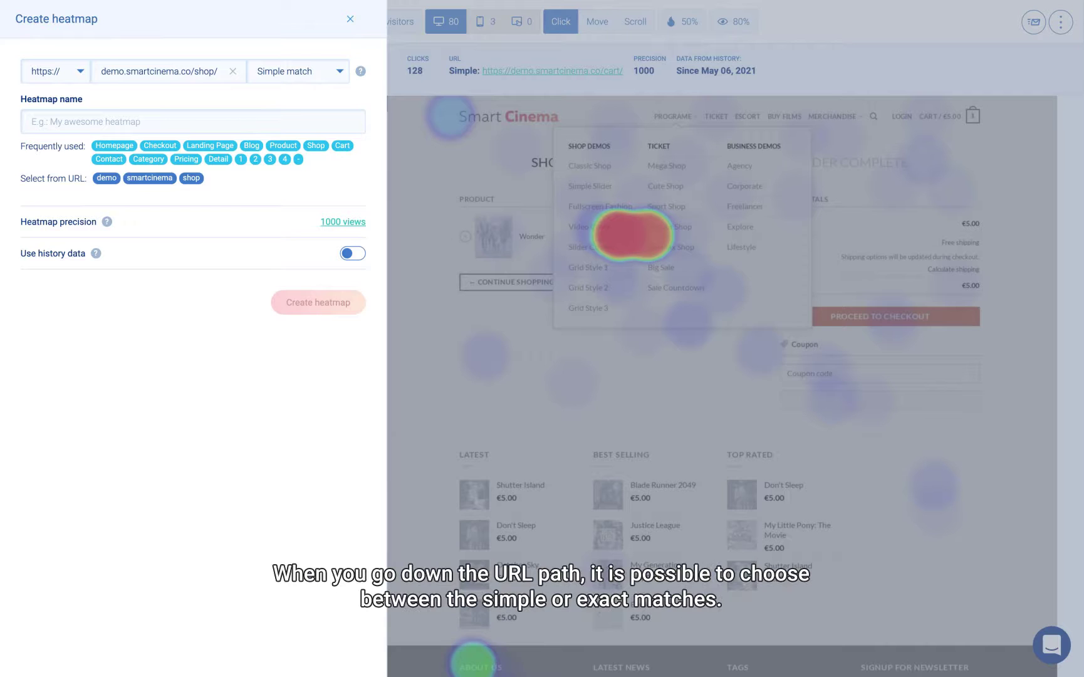
pyautogui.click(340, 71)
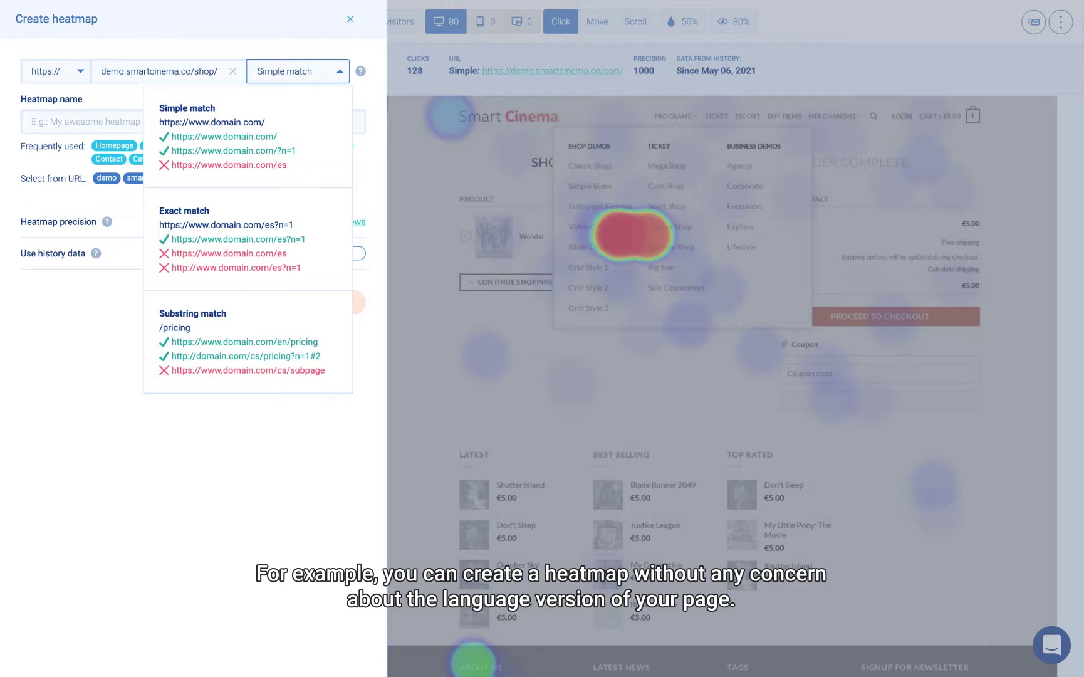
pyautogui.click(339, 71)
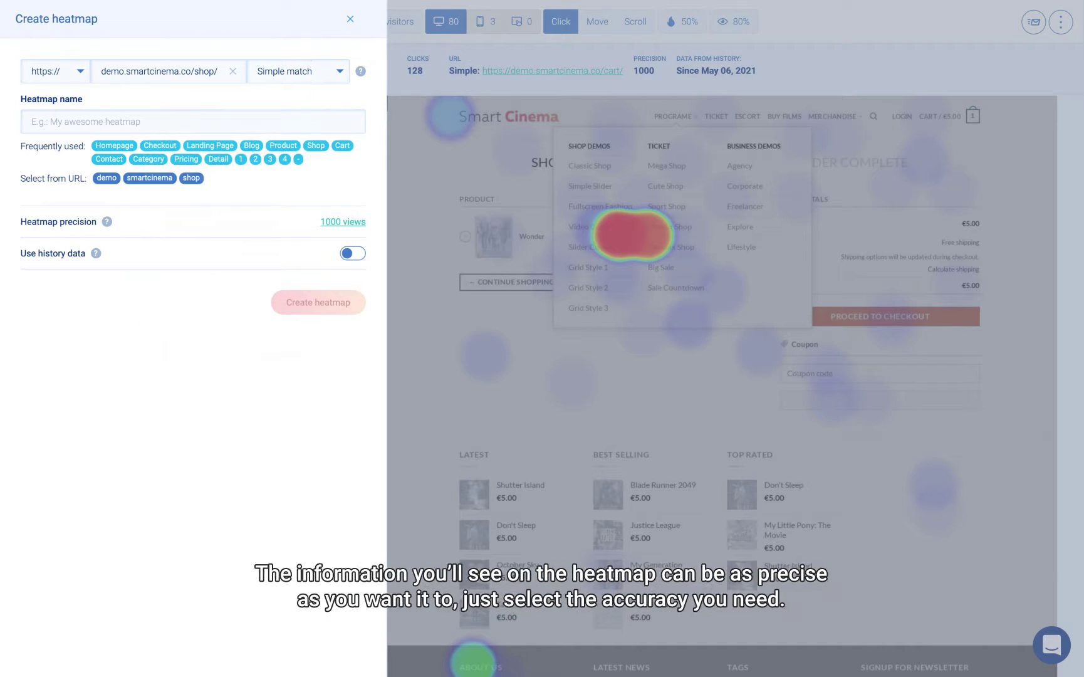
# Name the heatmap 'Smartcinema Shop' and show the 1000/3000/10000 view precision choices
pyautogui.write('Smartcinema Shop')
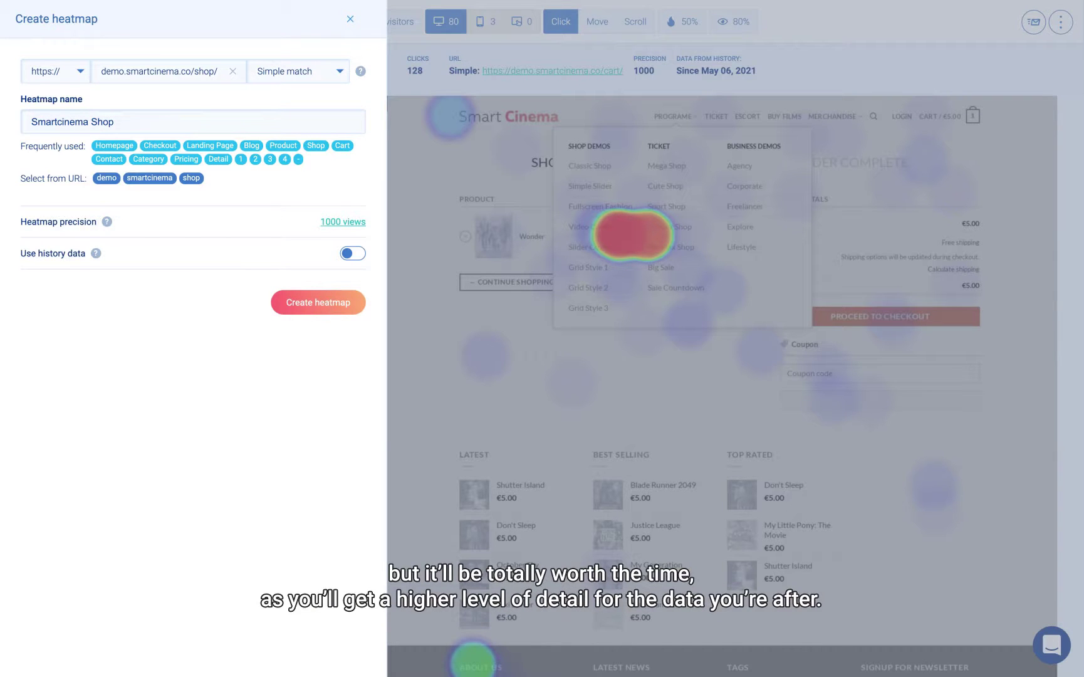
pyautogui.click(341, 221)
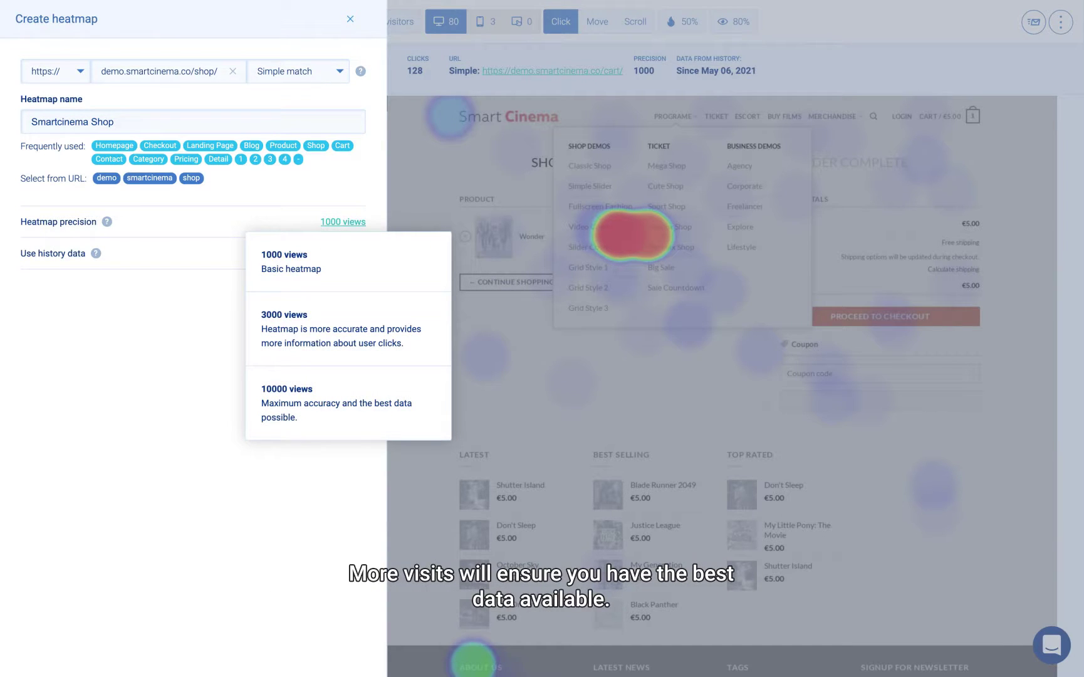
# Keep 1000-view precision, enable all data from history, and create the heatmap
pyautogui.click(339, 222)
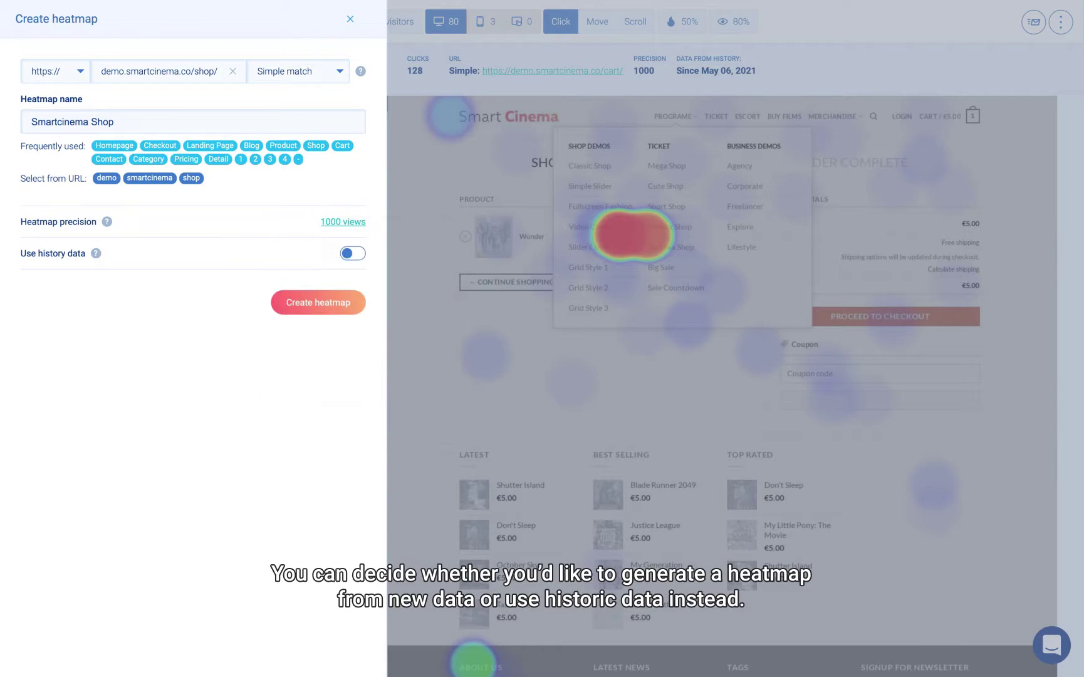
pyautogui.click(353, 253)
pyautogui.click(284, 254)
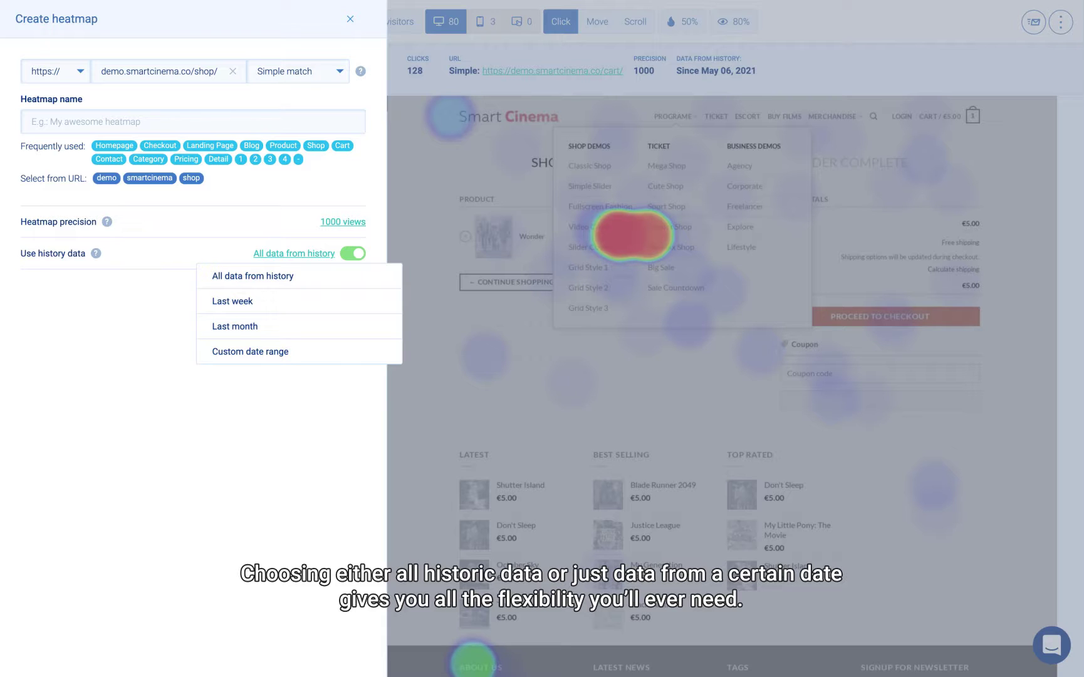
pyautogui.click(264, 277)
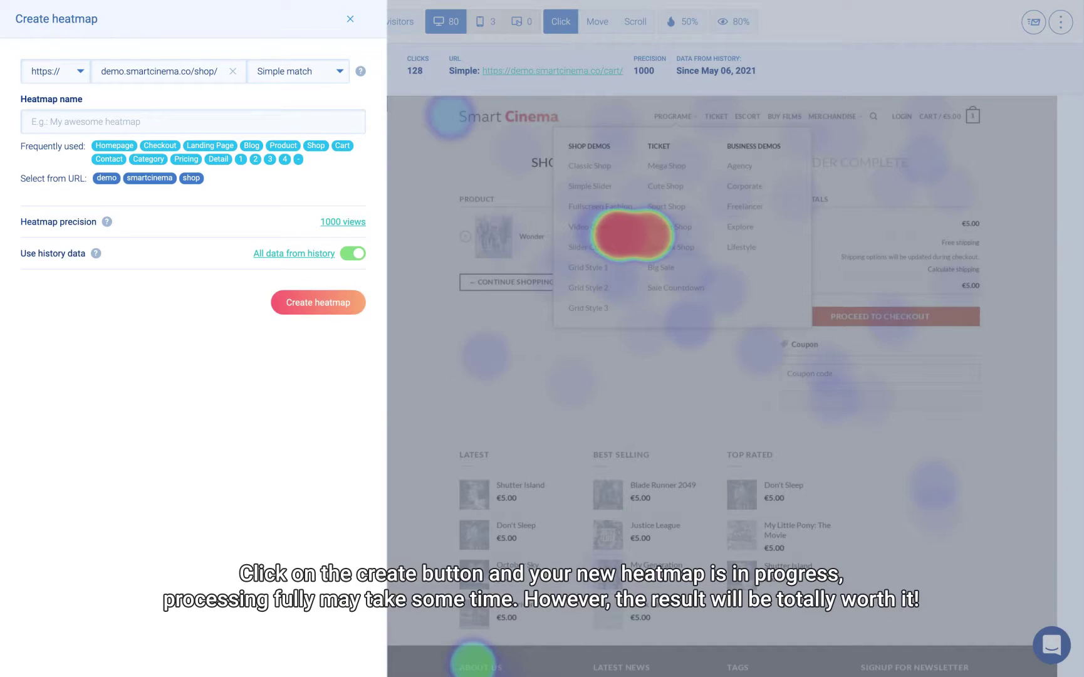
pyautogui.click(318, 303)
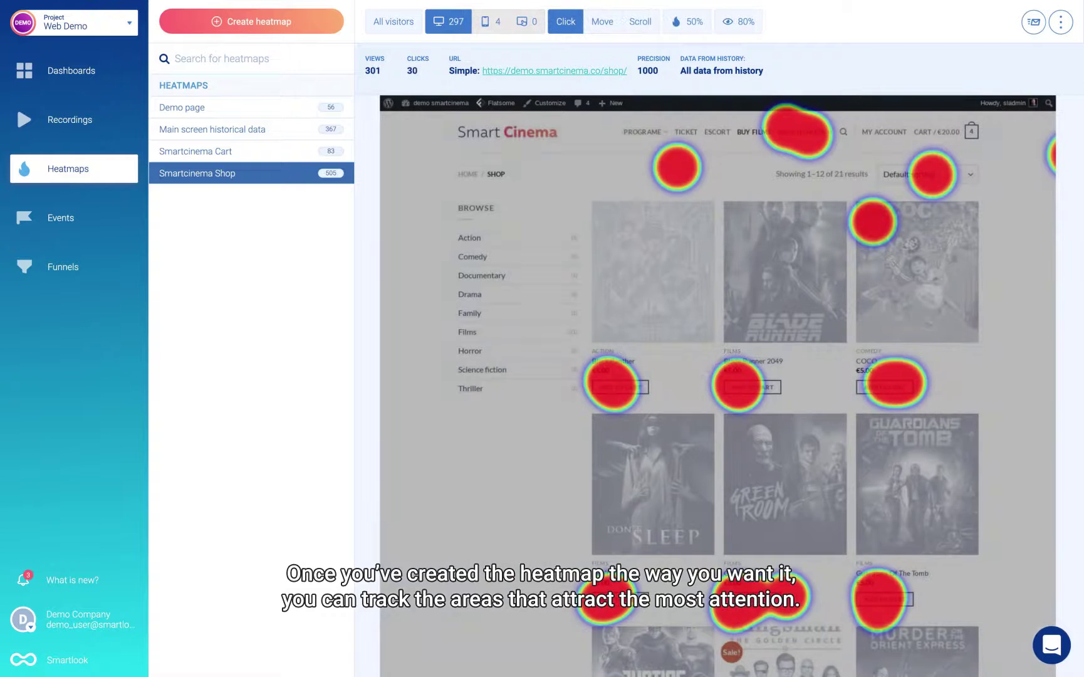
# Measure clicks over the first product row and top-right header, blacking out the header area
pyautogui.scroll(-10, 717, 357)
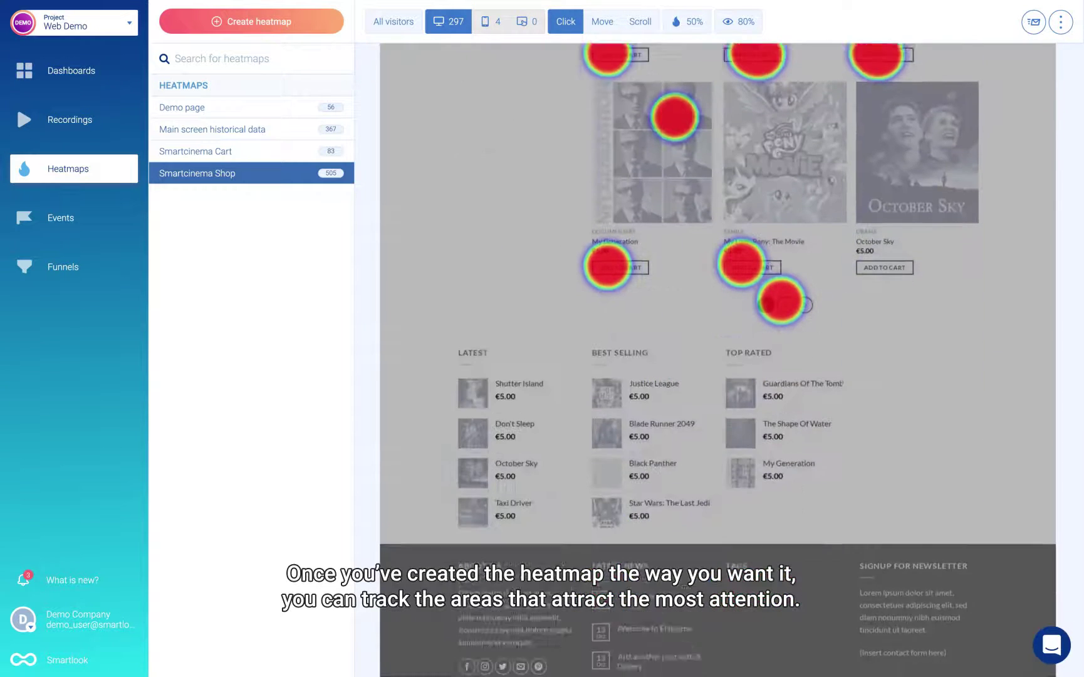
pyautogui.scroll(10, 718, 357)
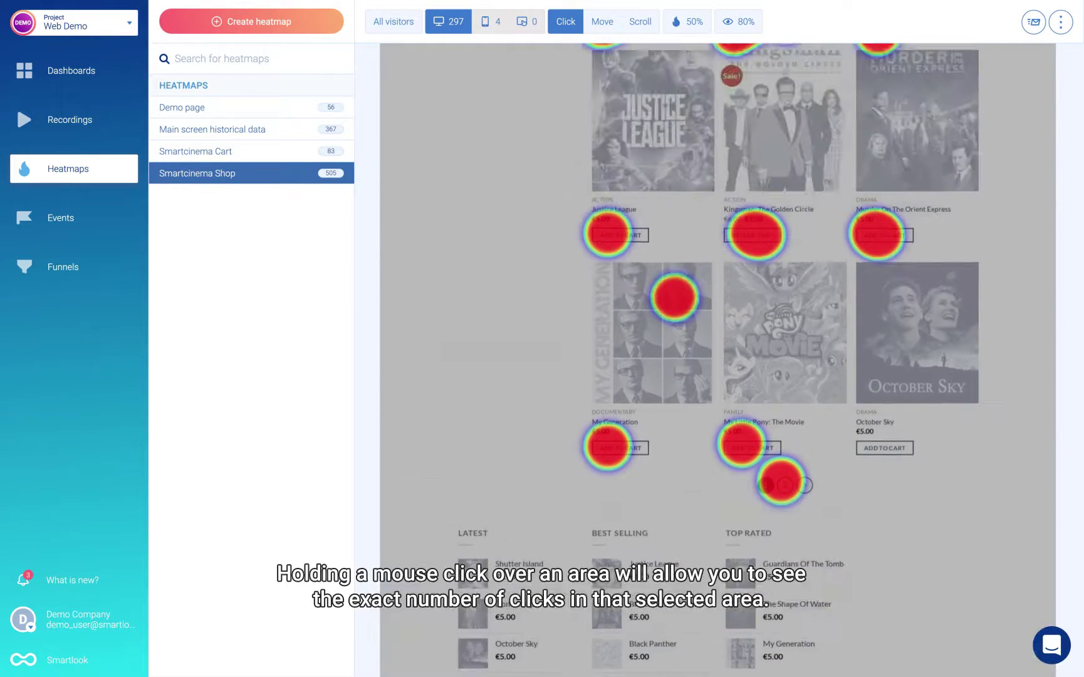
pyautogui.scroll(3, 718, 357)
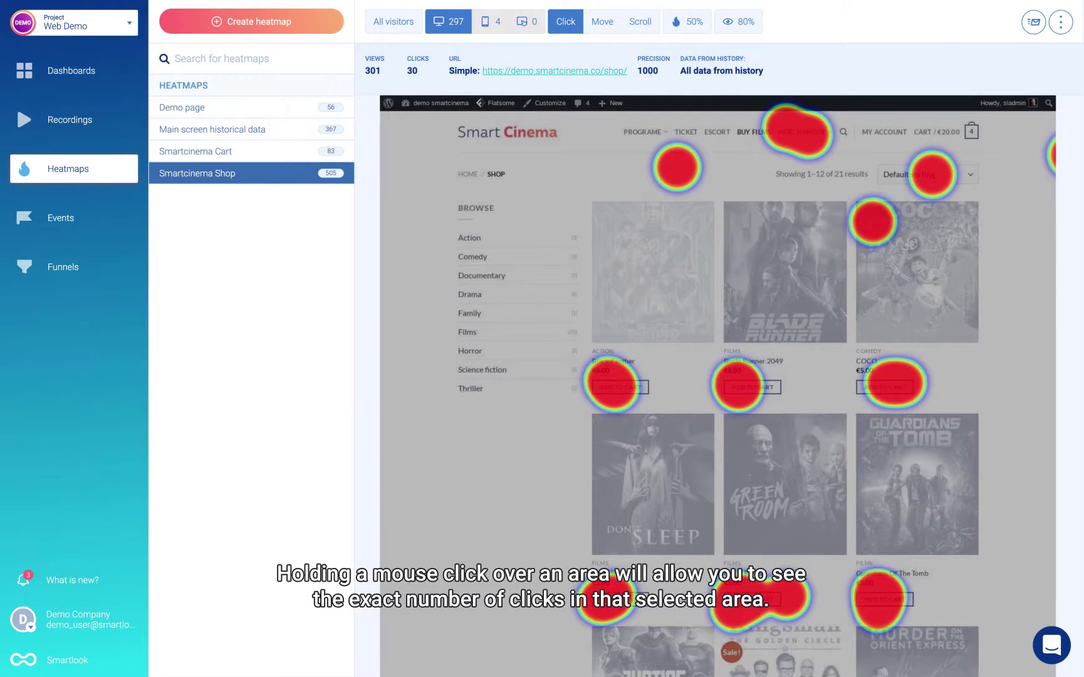
pyautogui.moveTo(558, 317); pyautogui.dragTo(956, 458)
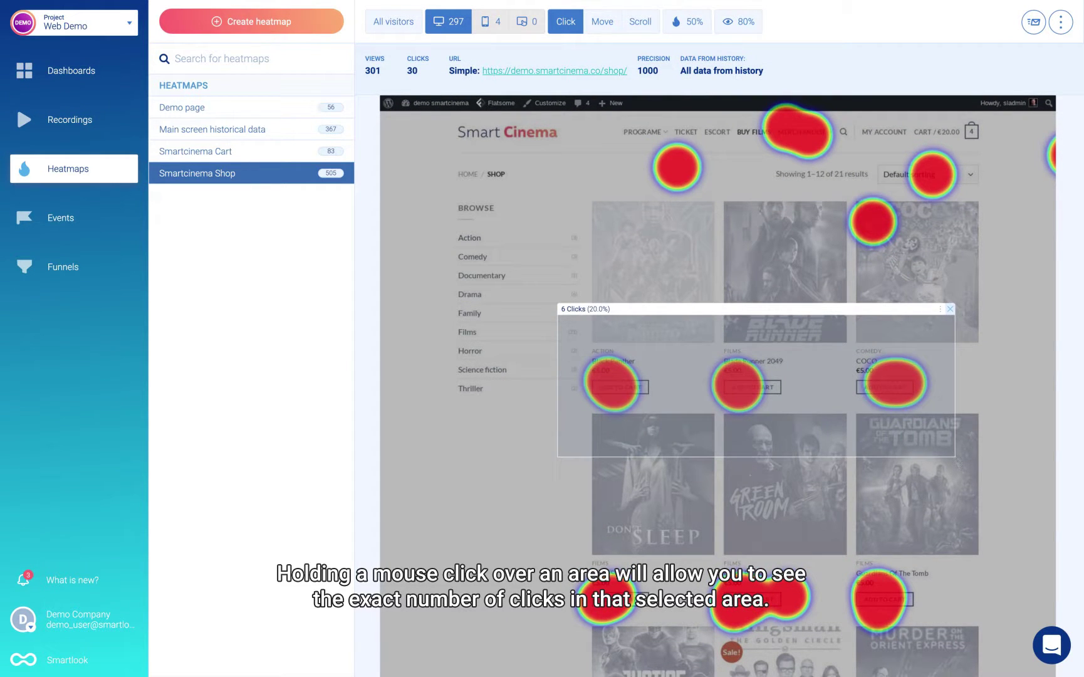
pyautogui.moveTo(994, 110); pyautogui.dragTo(901, 224)
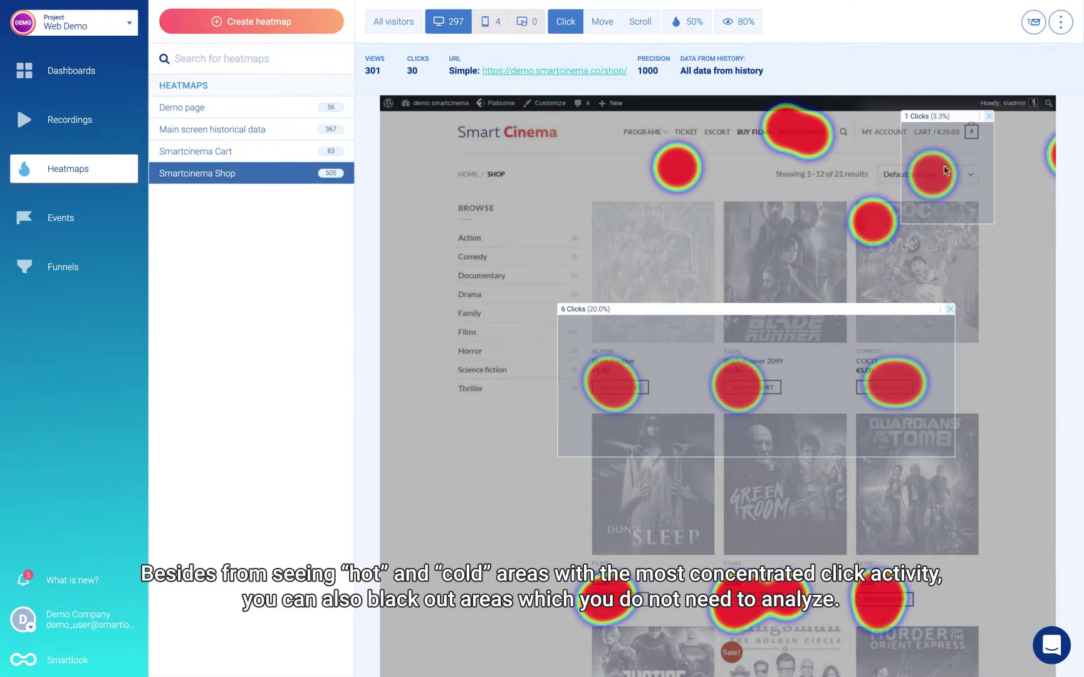
pyautogui.click(974, 136)
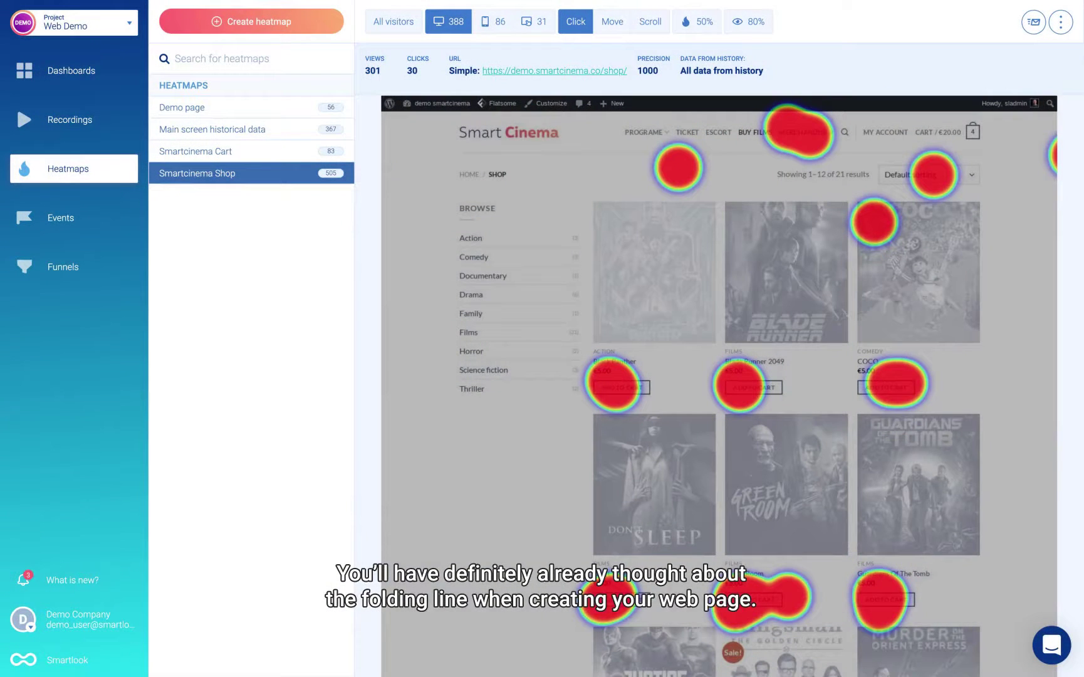
pyautogui.click(649, 21)
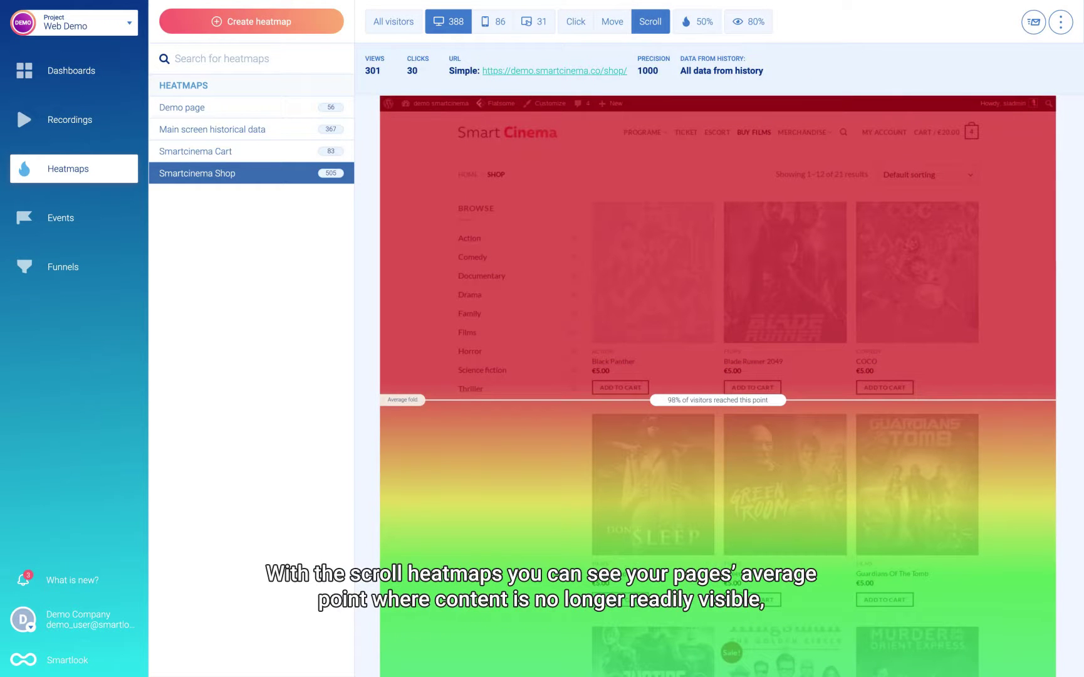
pyautogui.scroll(-10, 718, 360)
pyautogui.scroll(-2, 718, 360)
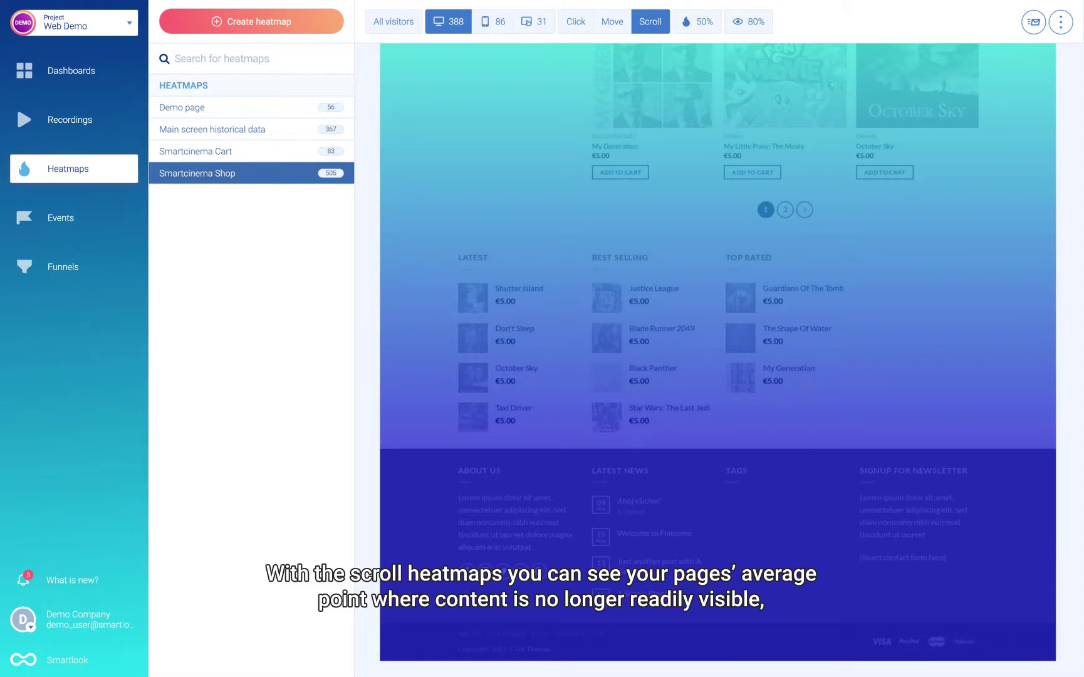
pyautogui.scroll(15, 718, 359)
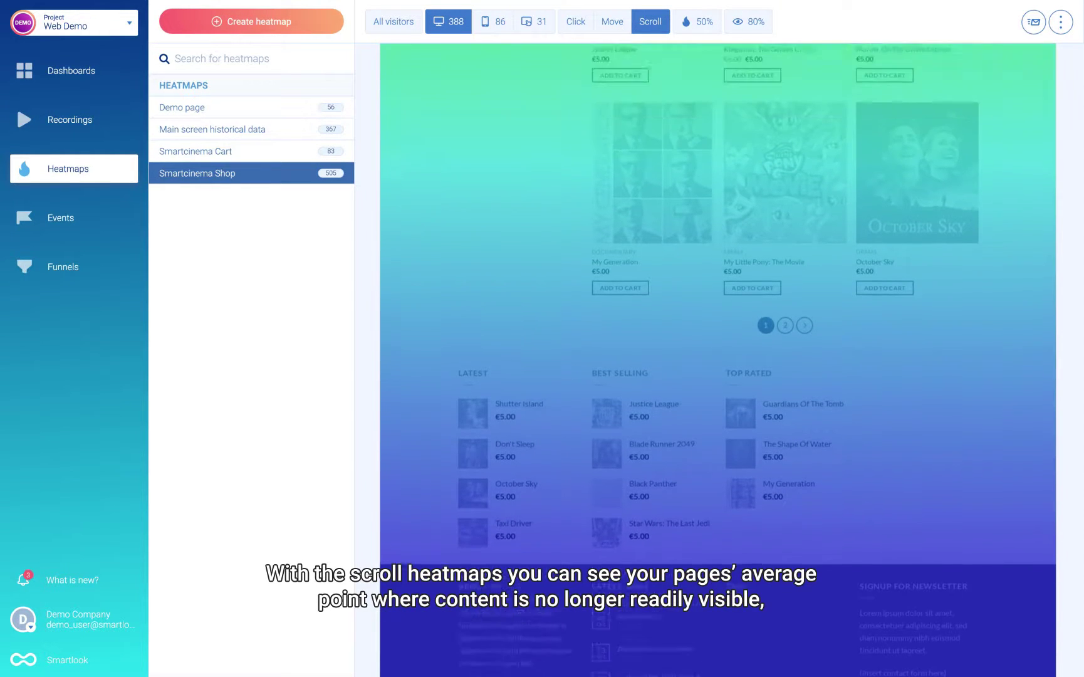
pyautogui.scroll(1, 718, 360)
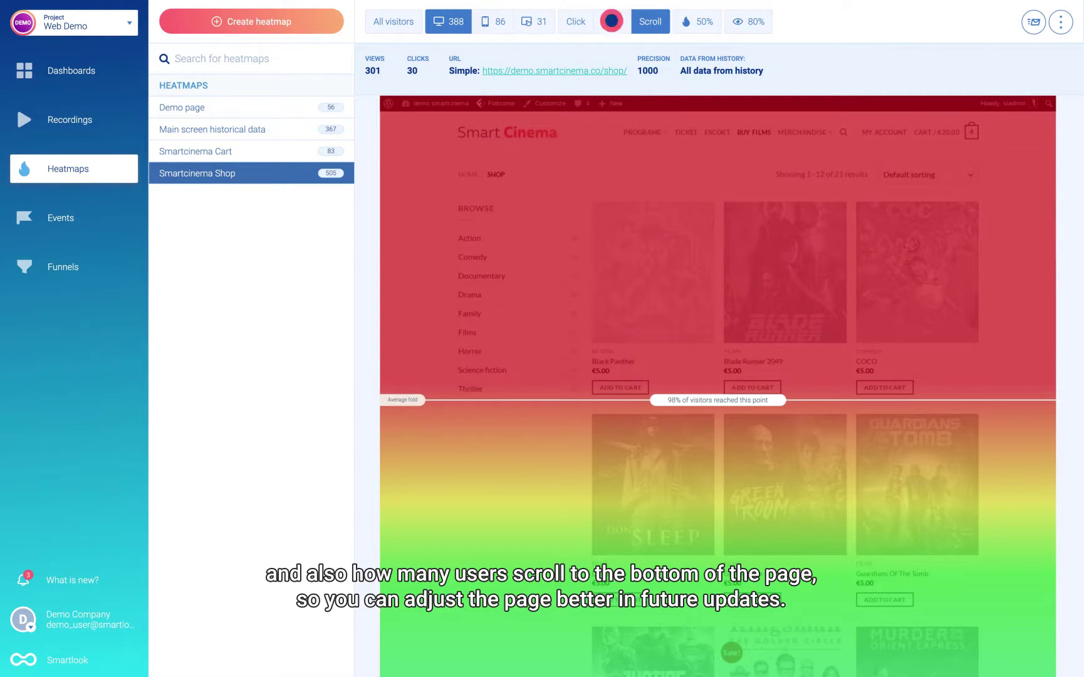
# Switch the heatmap to mouse-movement mode and scroll through it
pyautogui.click(611, 21)
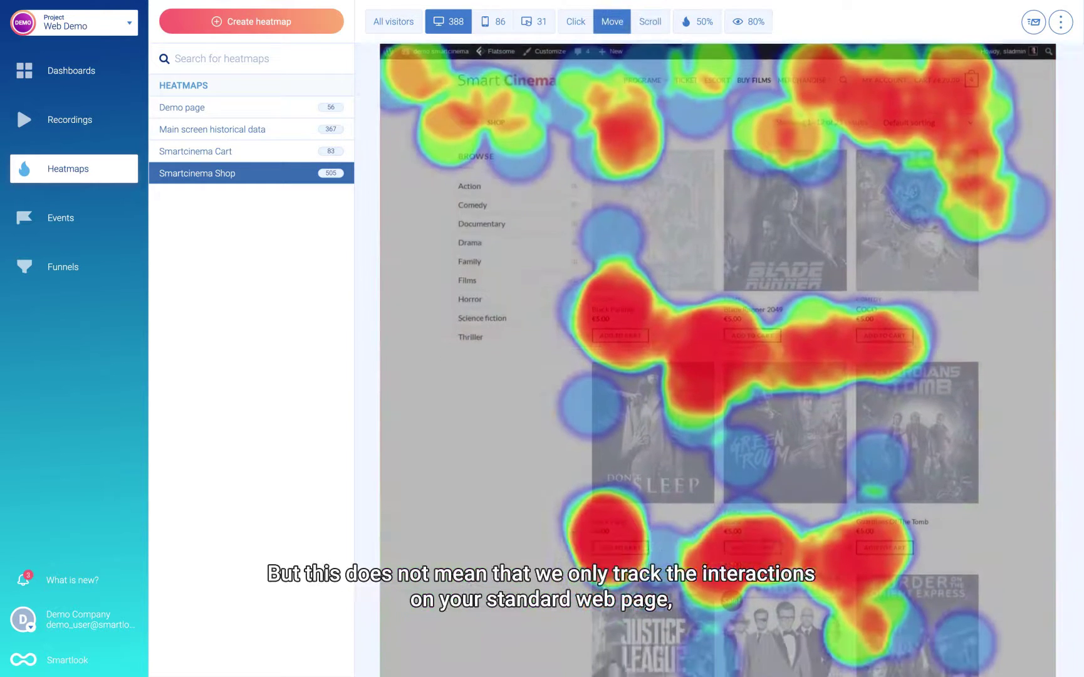
pyautogui.scroll(-8, 718, 357)
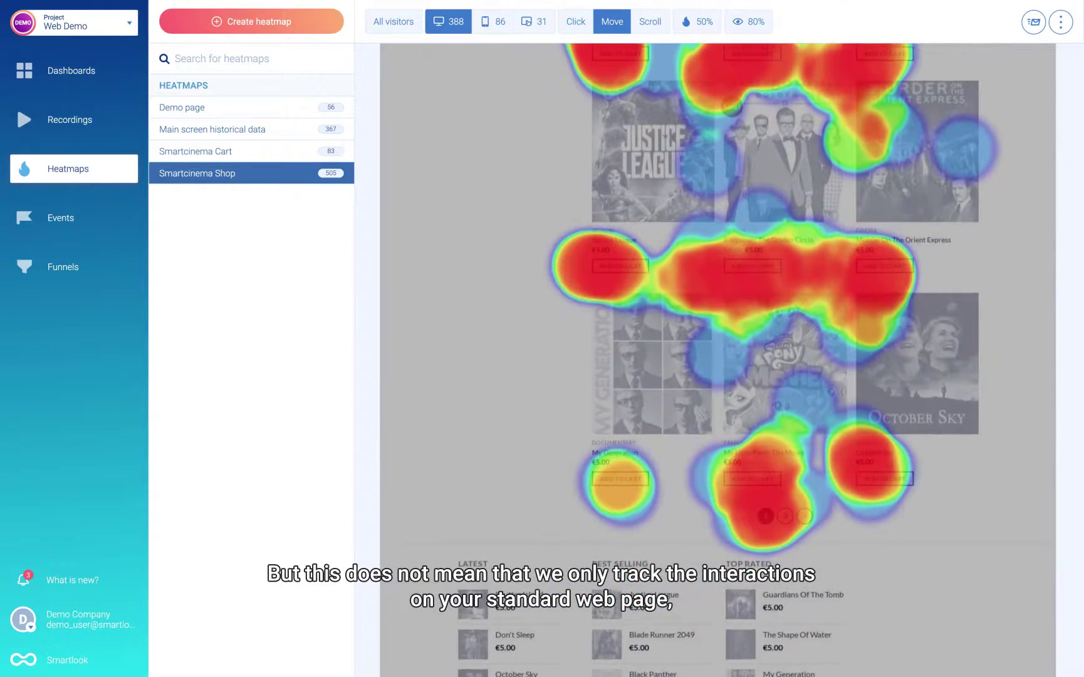
pyautogui.scroll(9, 717, 357)
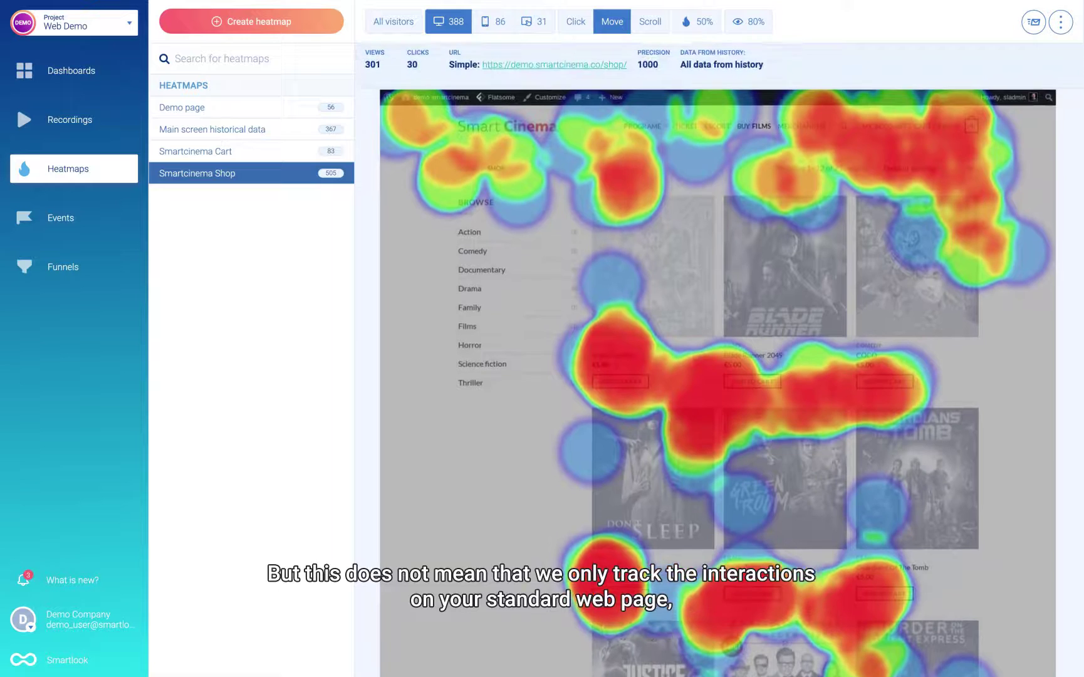
# View the mobile visitors' heatmap in click mode
pyautogui.click(493, 21)
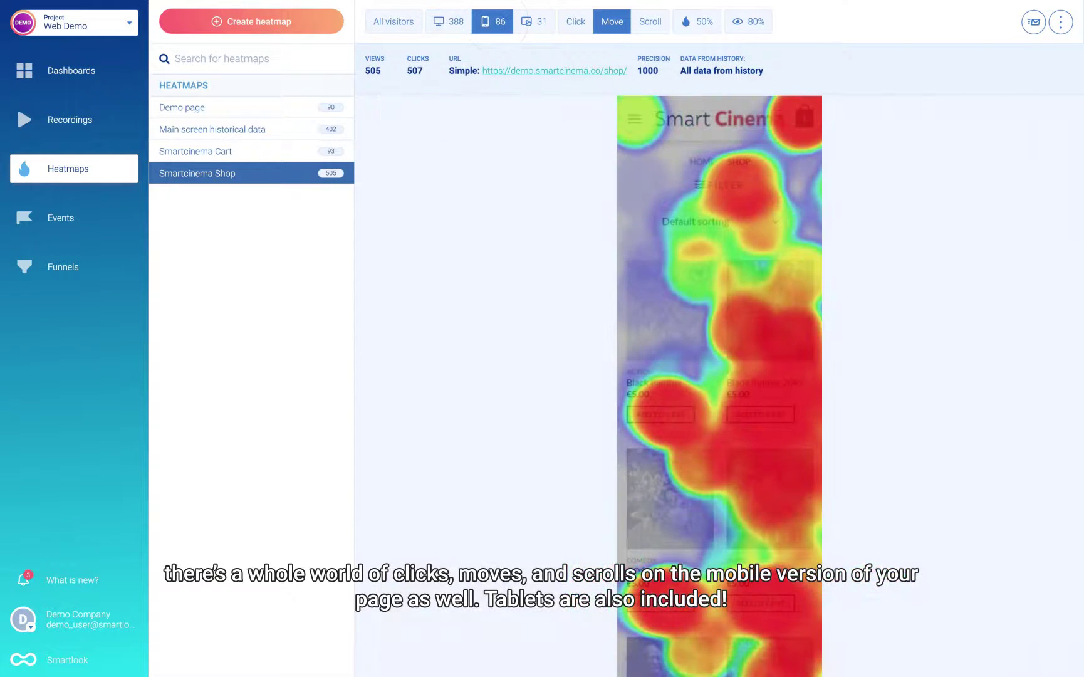
pyautogui.scroll(-10, 719, 357)
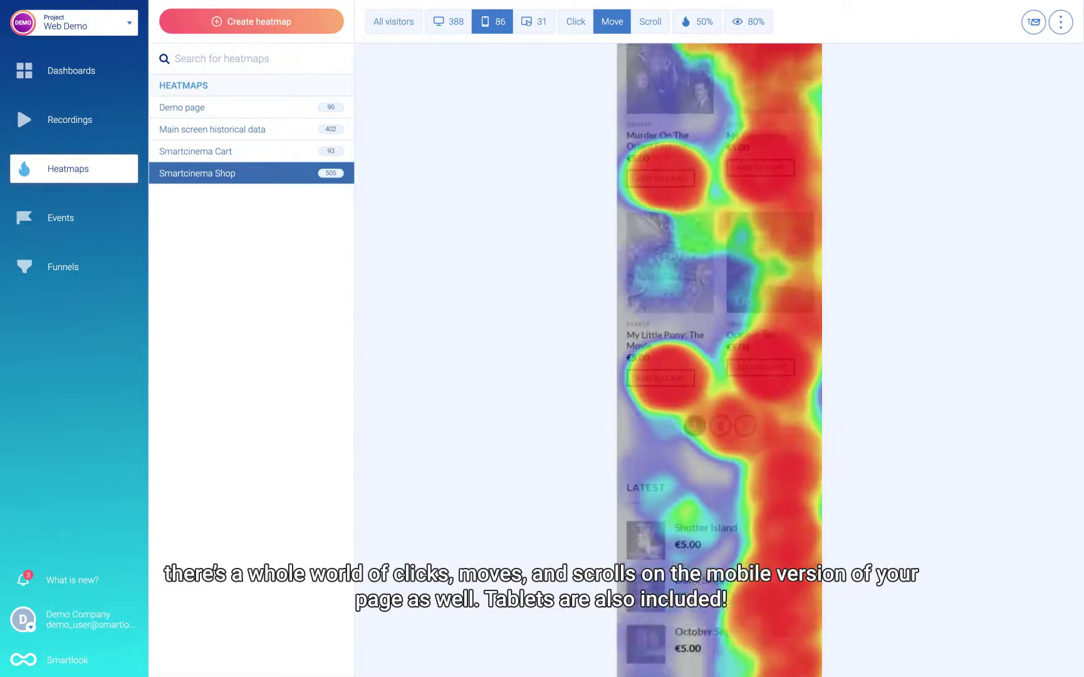
pyautogui.click(575, 22)
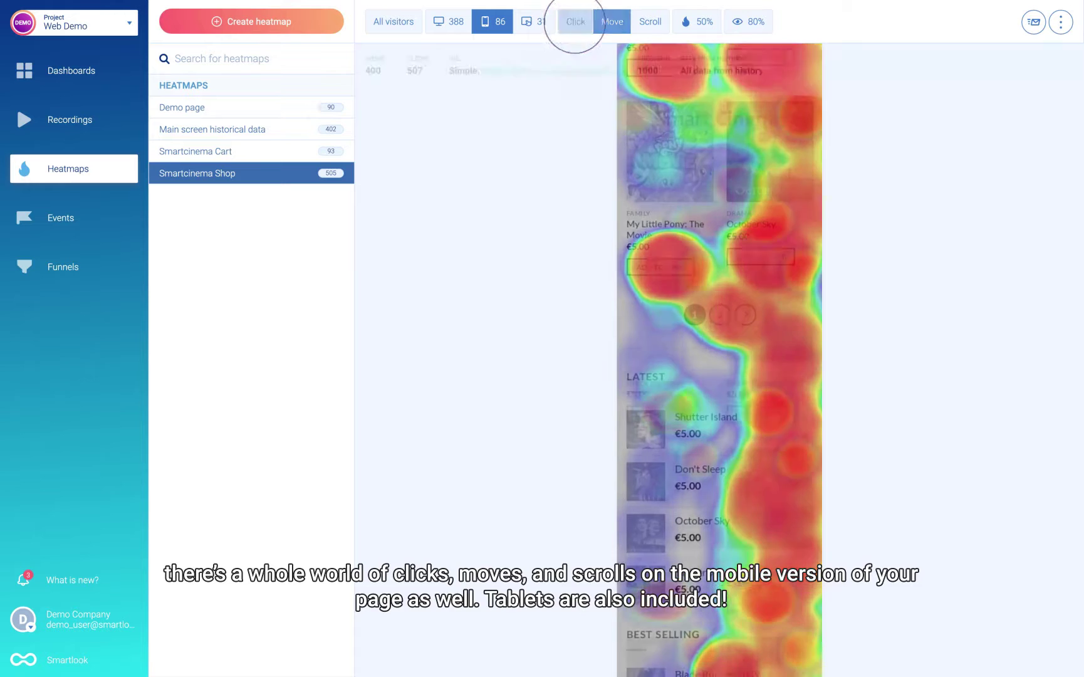
pyautogui.scroll(-5, 719, 357)
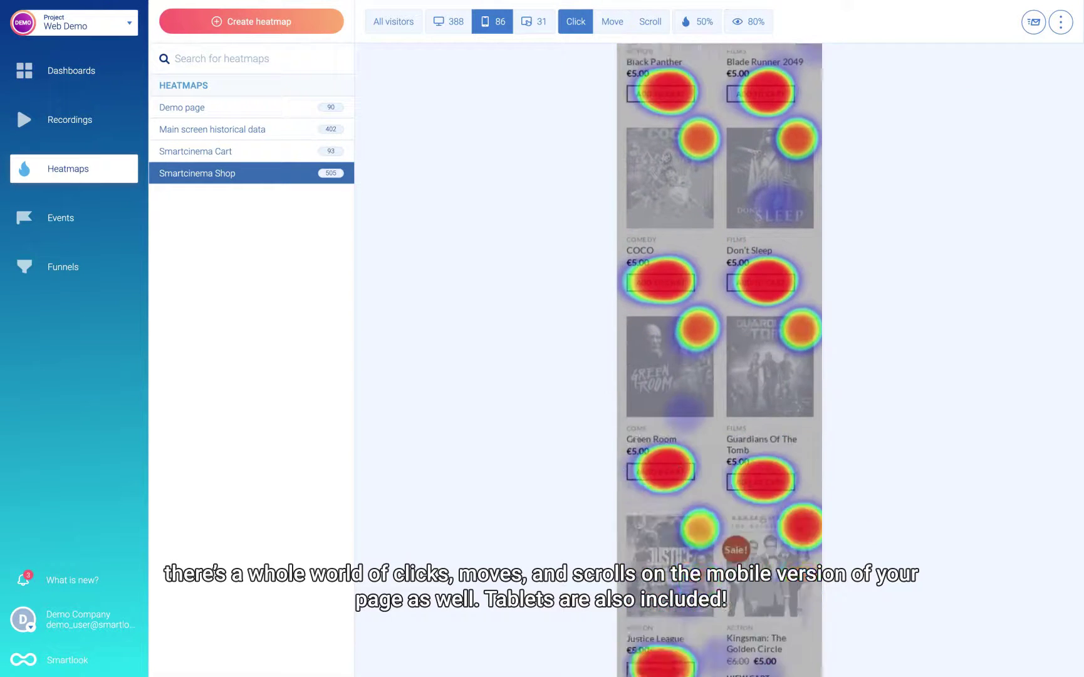
pyautogui.scroll(-5, 719, 357)
# Compare the tablet visitors' heatmap, then return to desktop (388)
pyautogui.click(534, 22)
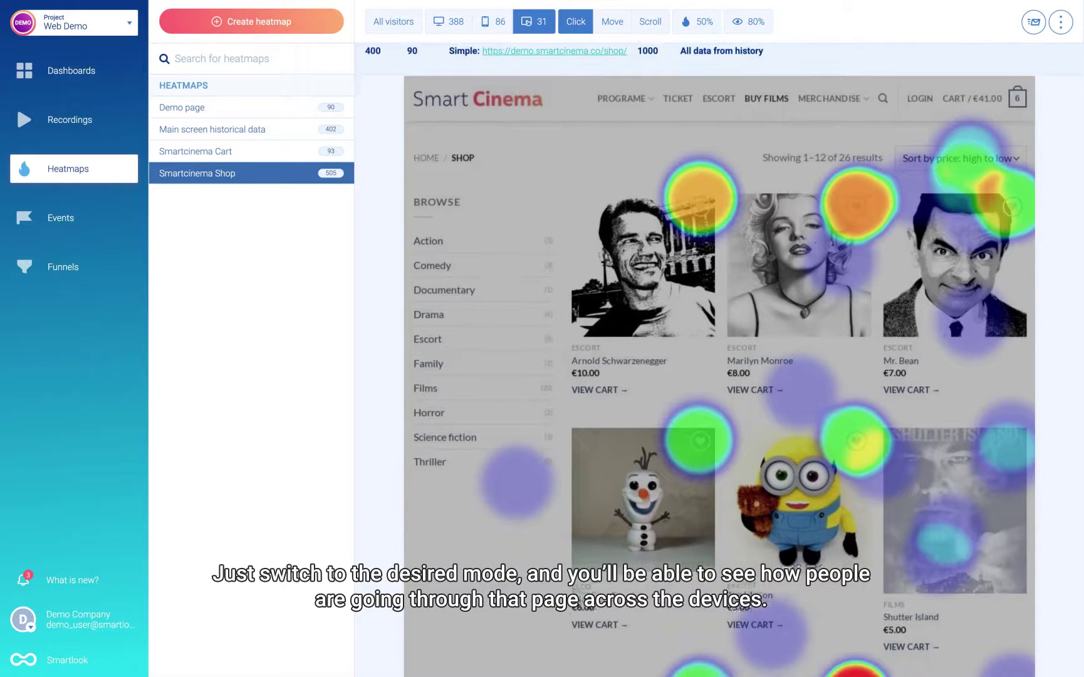
pyautogui.scroll(-10, 719, 357)
pyautogui.scroll(-1, 719, 357)
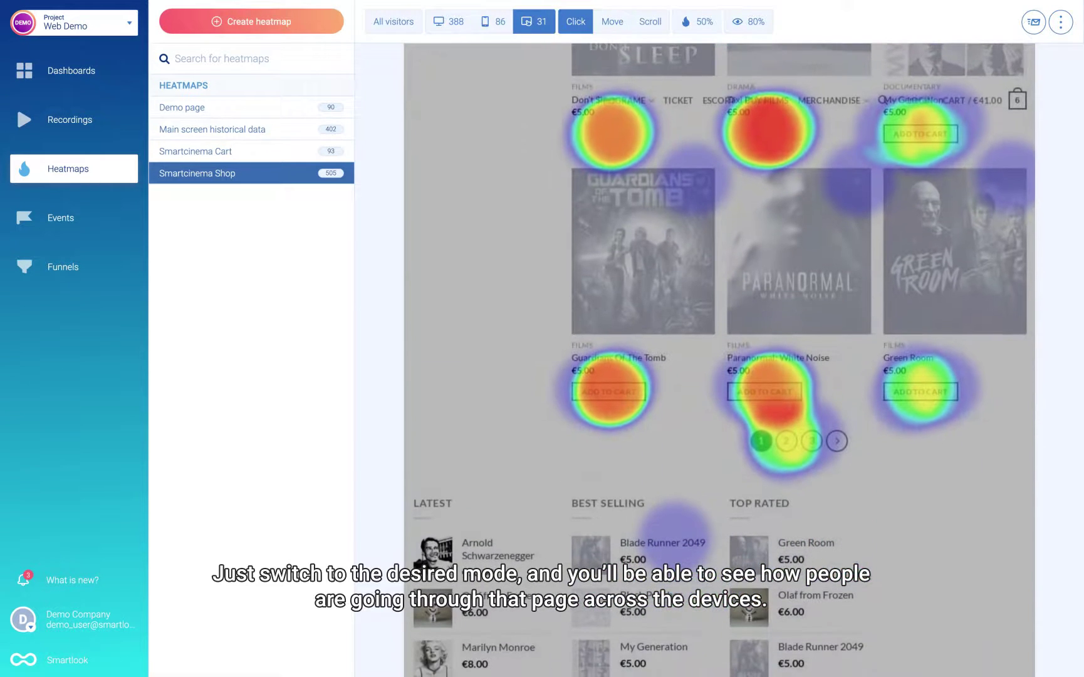
pyautogui.click(448, 21)
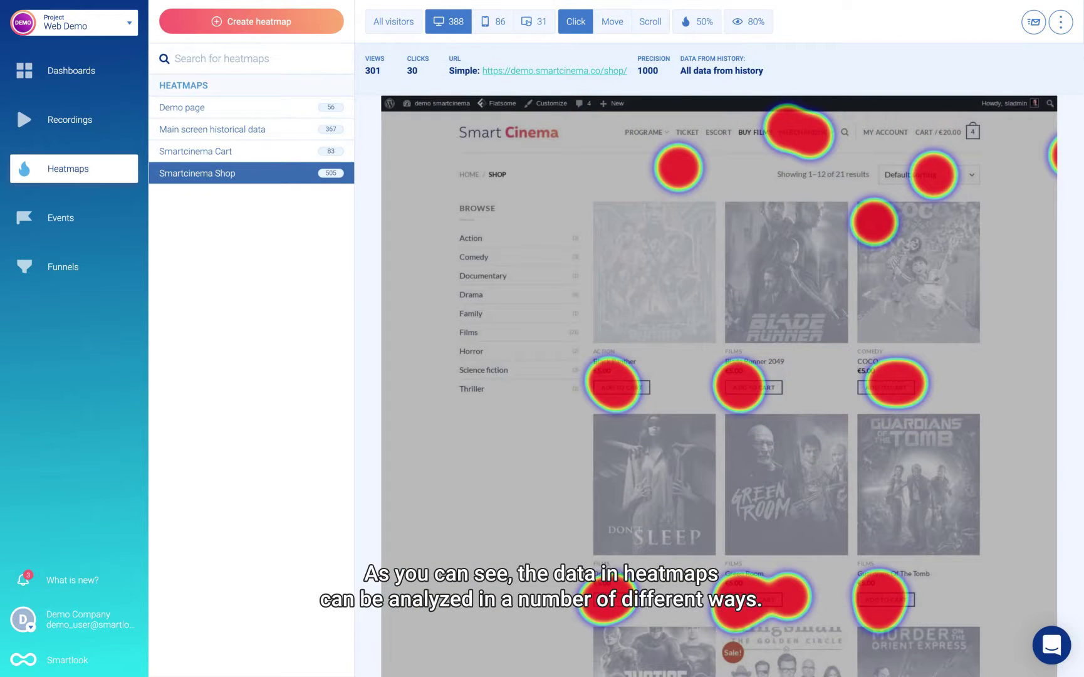
# Filter the Smartcinema Shop click heatmap to Only new visitors (24 clicks)
pyautogui.click(392, 21)
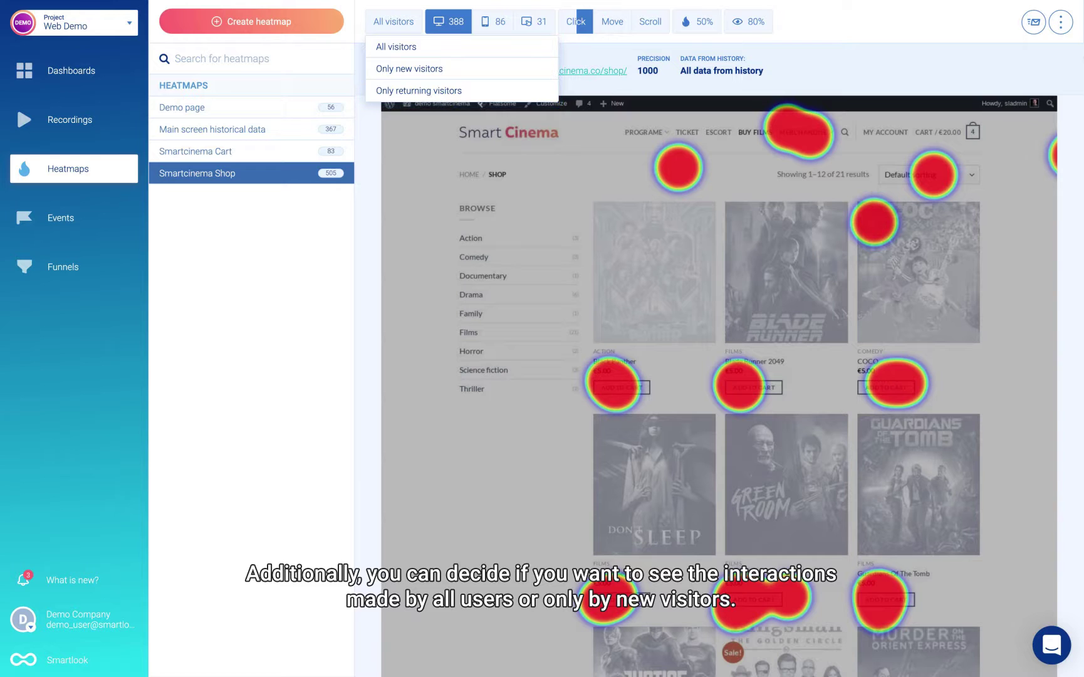
pyautogui.click(409, 69)
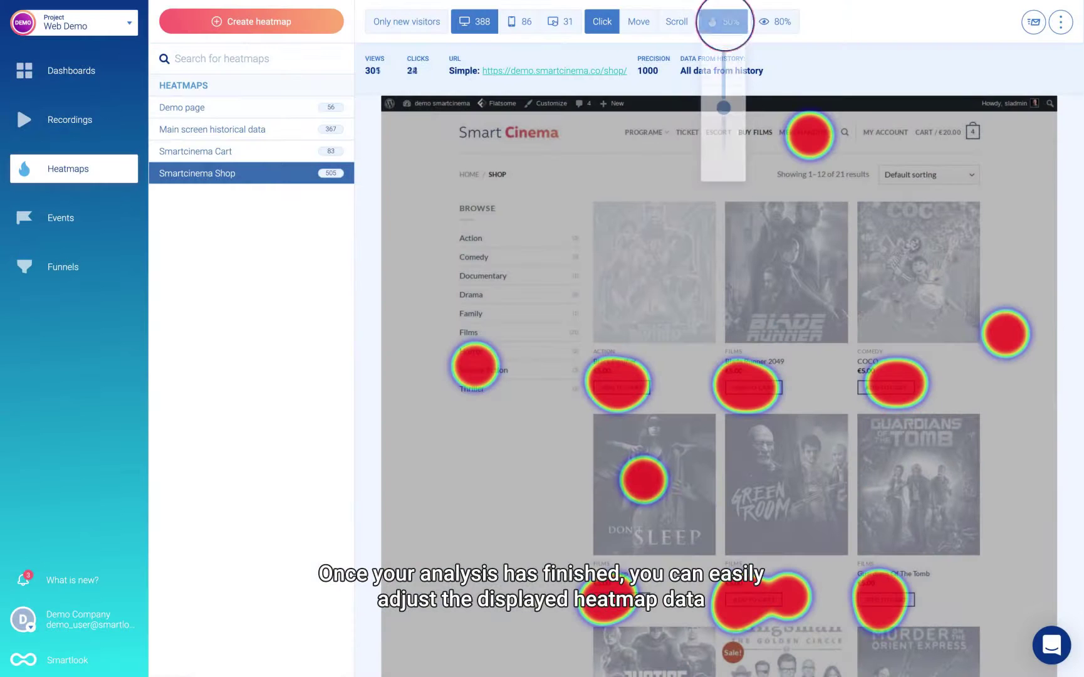
# Set heatmap opacity to 81% and e-mail the heatmap report to the account
pyautogui.click(723, 130)
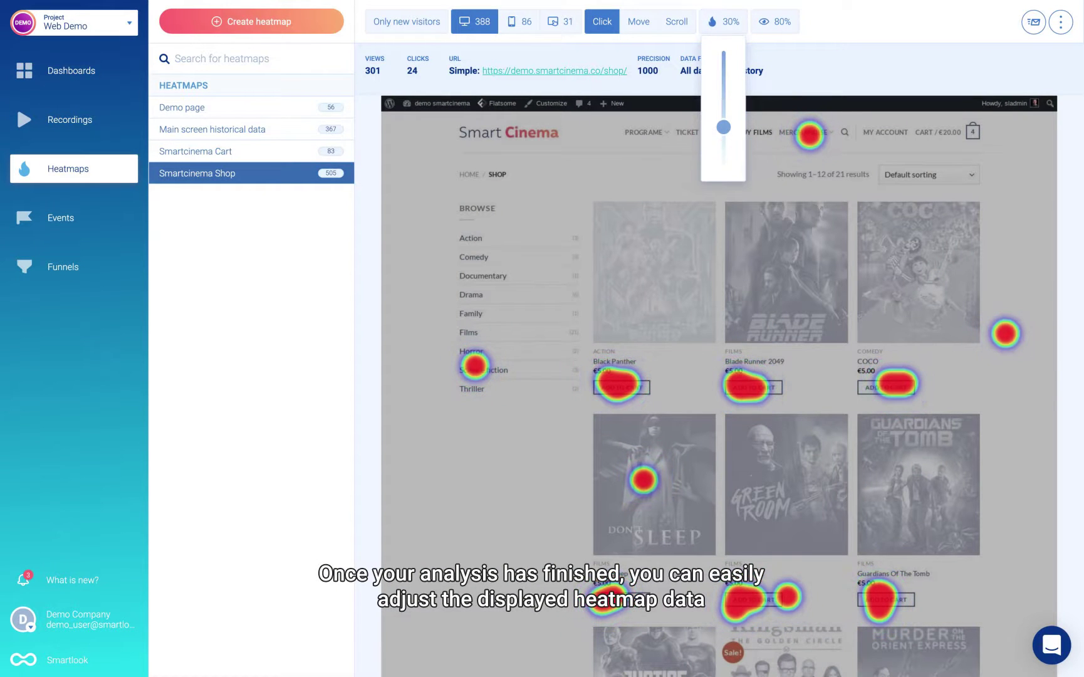
pyautogui.click(723, 79)
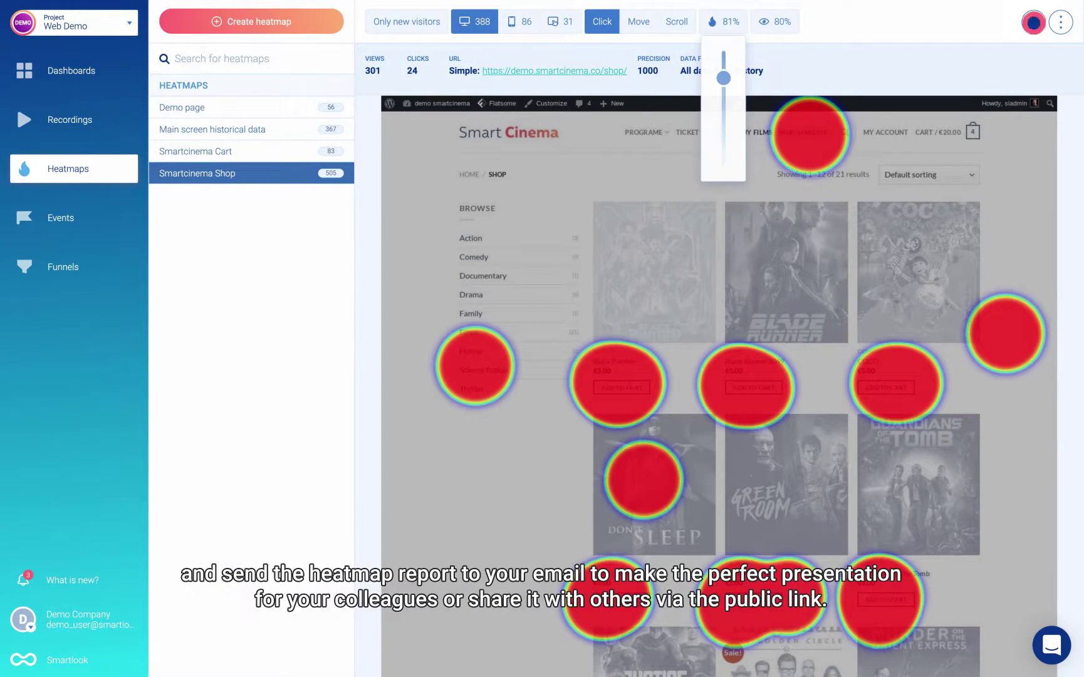
pyautogui.click(1034, 21)
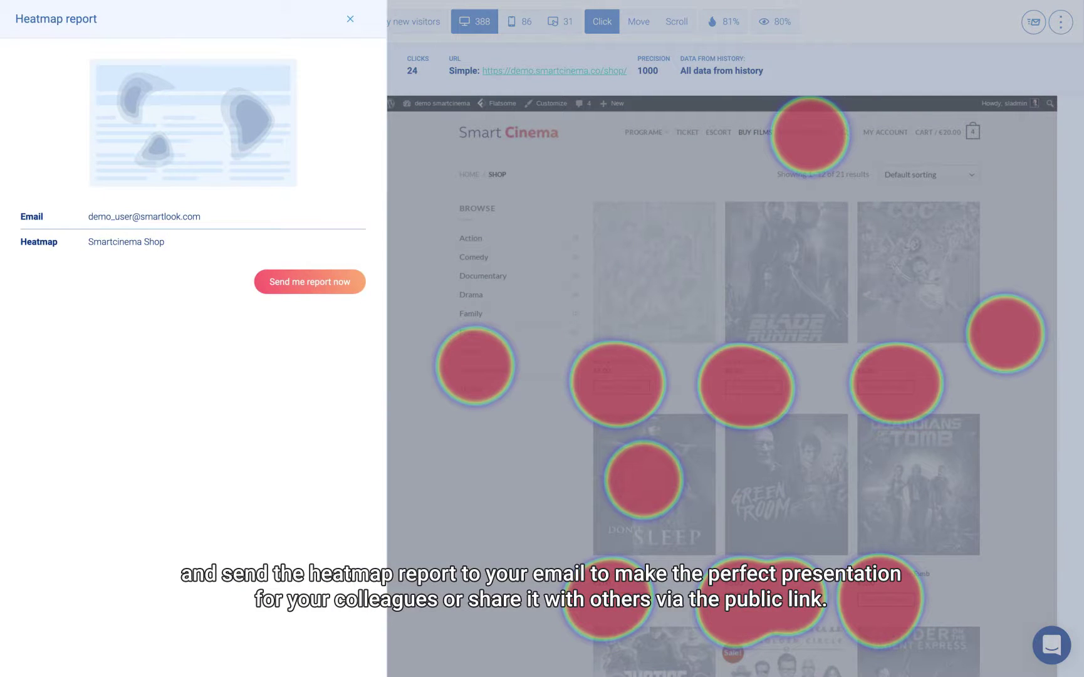
pyautogui.click(310, 282)
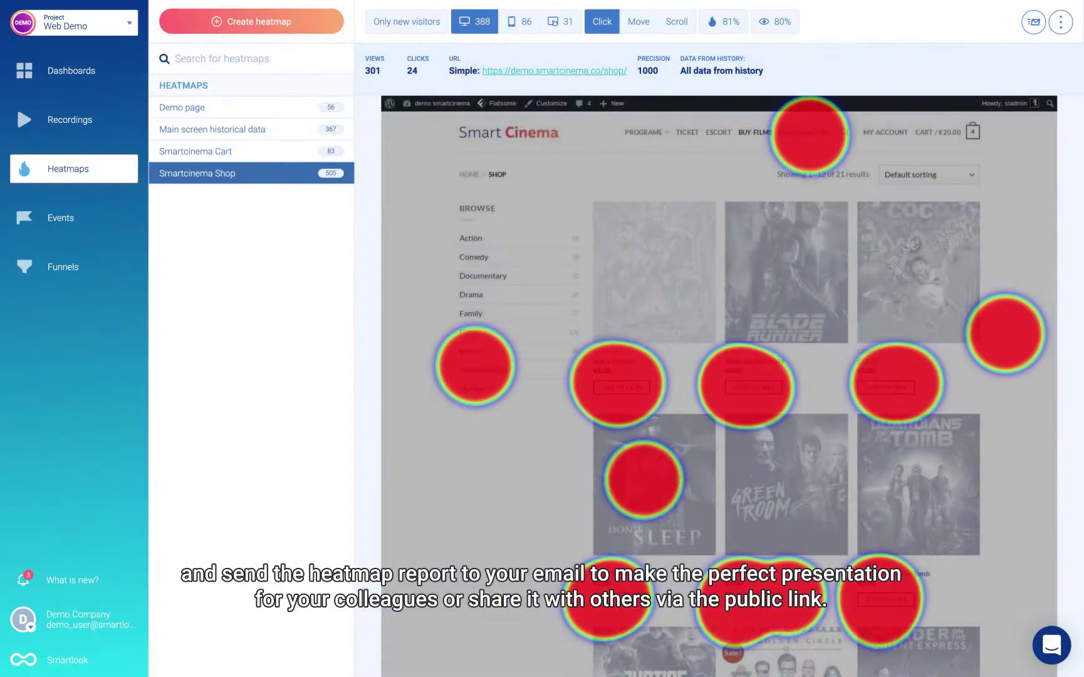
# Generate a unique public share link for Smartcinema Shop and copy it to the clipboard
pyautogui.click(1061, 22)
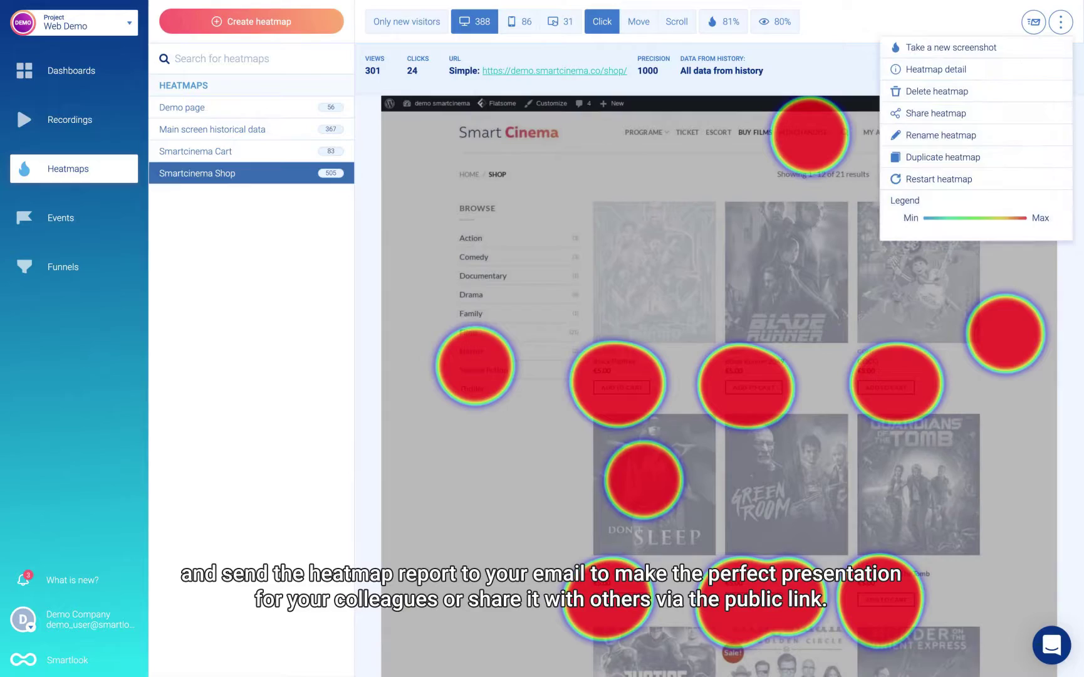
pyautogui.click(919, 113)
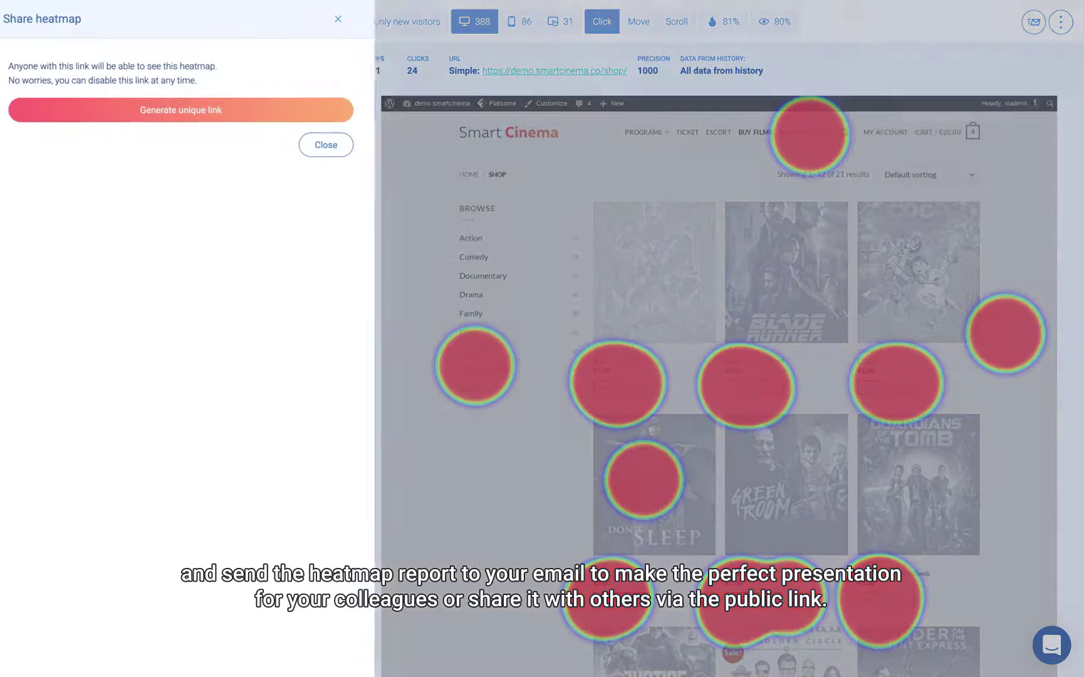
pyautogui.click(189, 113)
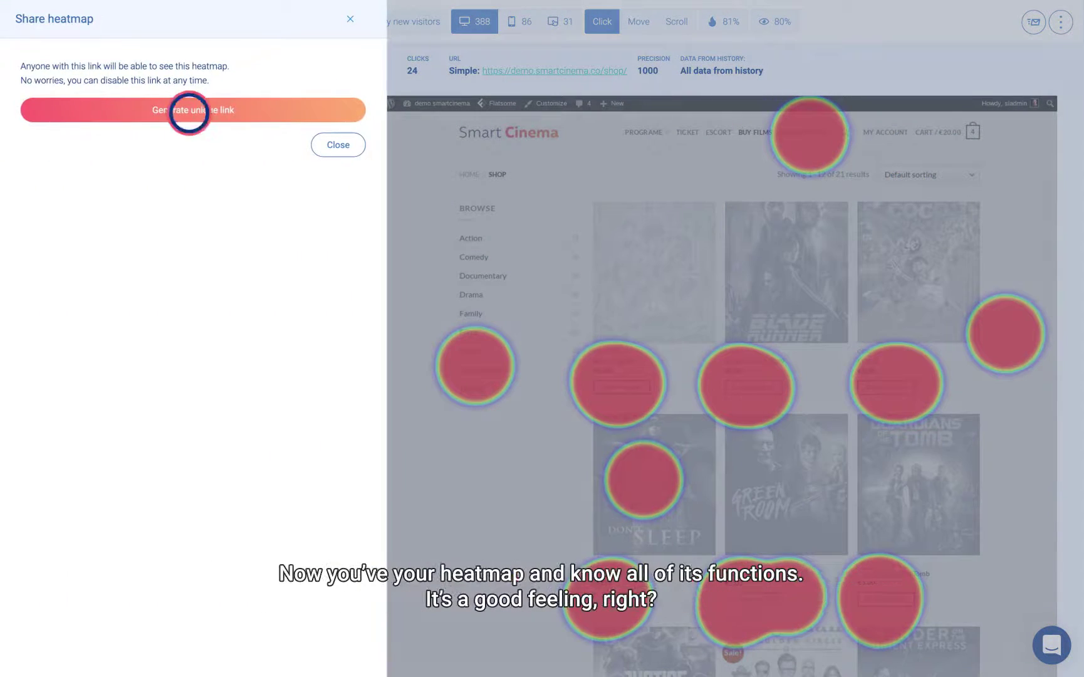
pyautogui.click(201, 114)
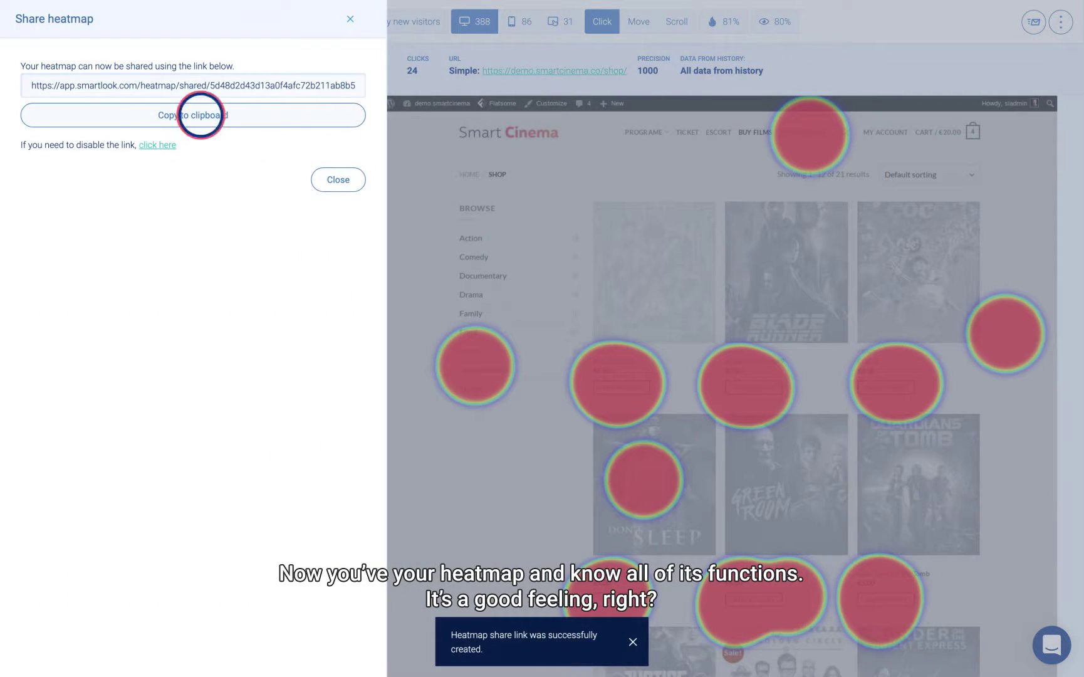